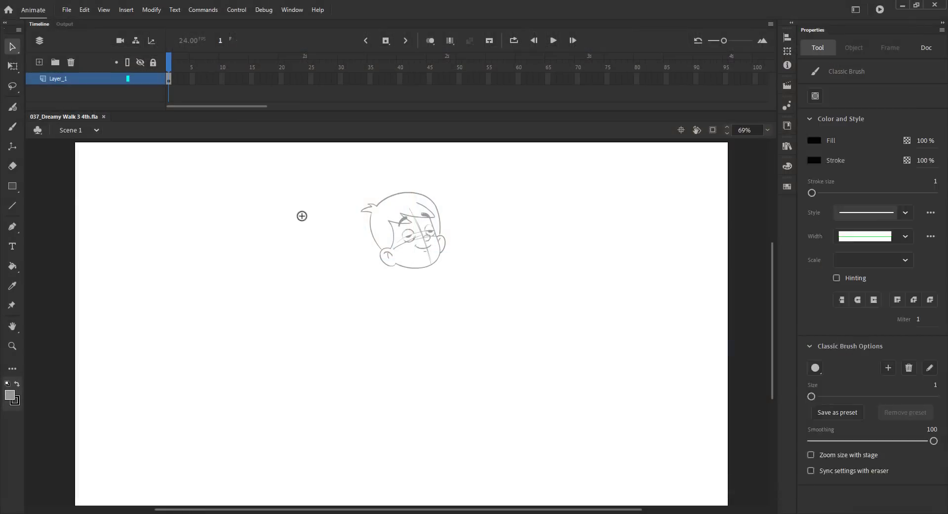
key("b")
left_click_drag(304, 211, 323, 285)
mouse_move(264, 229)
left_mouse_down()
mouse_move(269, 299)
mouse_move(304, 317)
left_mouse_up()
key("ctrl+z")
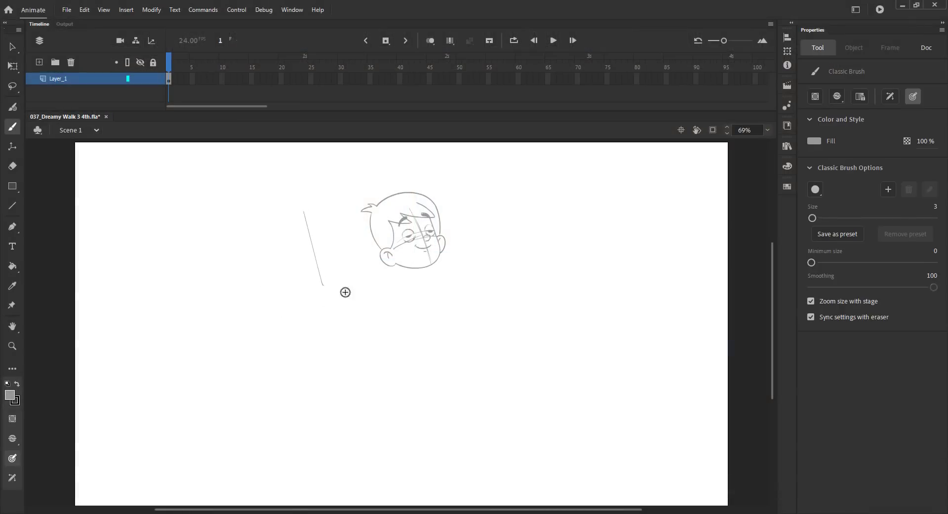
key("ctrl+z")
key("ctrl+s")
Sketch the neck, torso, shorts and forward leg with its foot below the character's head.
key("z")
left_click_drag(286, 182, 508, 430)
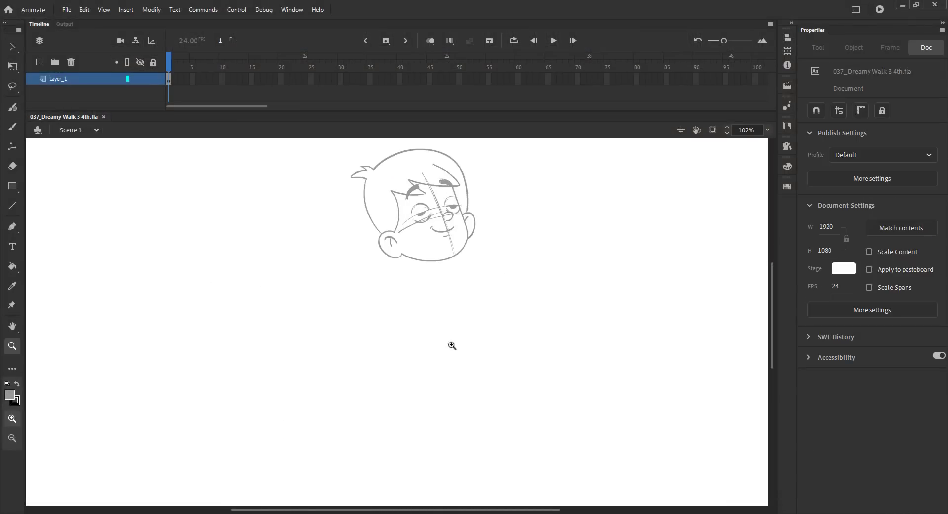
key("b")
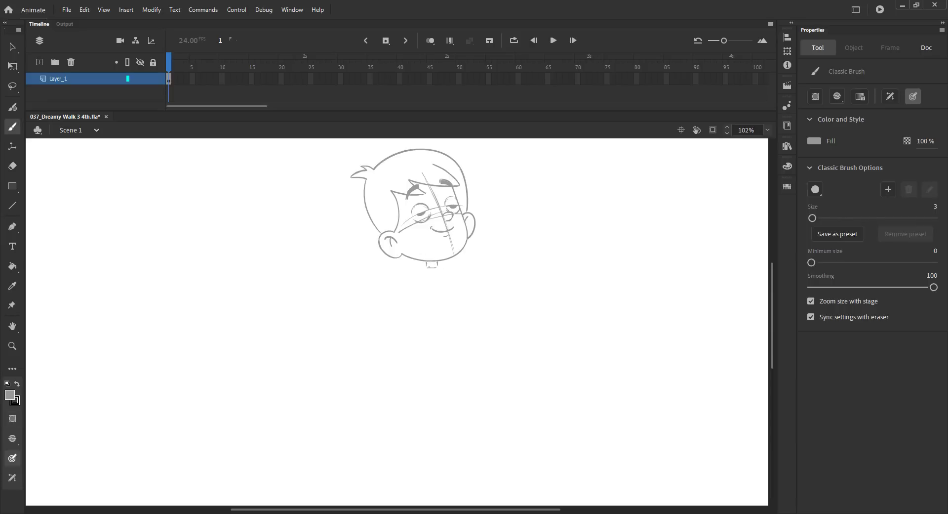
left_click_drag(435, 266, 446, 343)
left_click_drag(434, 270, 441, 330)
left_click_drag(416, 276, 416, 328)
left_click_drag(414, 275, 415, 336)
left_click_drag(448, 270, 453, 326)
mouse_move(451, 286)
left_mouse_down()
mouse_move(455, 335)
mouse_move(441, 337)
mouse_move(454, 346)
mouse_move(424, 367)
mouse_move(435, 393)
left_mouse_up()
mouse_move(435, 351)
left_mouse_down()
mouse_move(442, 415)
mouse_move(459, 392)
mouse_move(478, 406)
mouse_move(440, 418)
mouse_move(469, 404)
left_mouse_up()
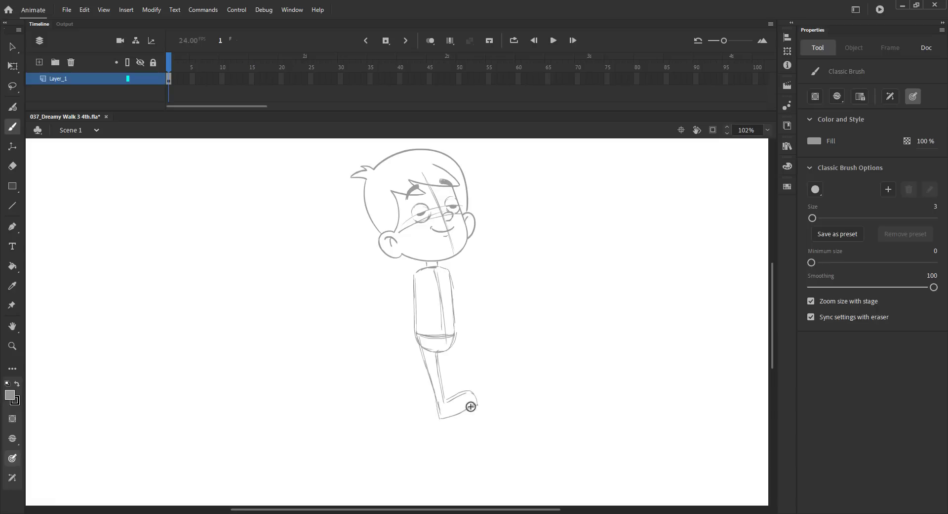
Redraw the toe of the forward foot.
left_click_drag(476, 402, 464, 408)
key("ctrl+z")
key("ctrl+z")
mouse_move(463, 414)
left_mouse_down()
mouse_move(476, 407)
mouse_move(474, 395)
left_mouse_up()
Sketch the back leg and its foot behind the forward leg.
left_click_drag(420, 349, 426, 376)
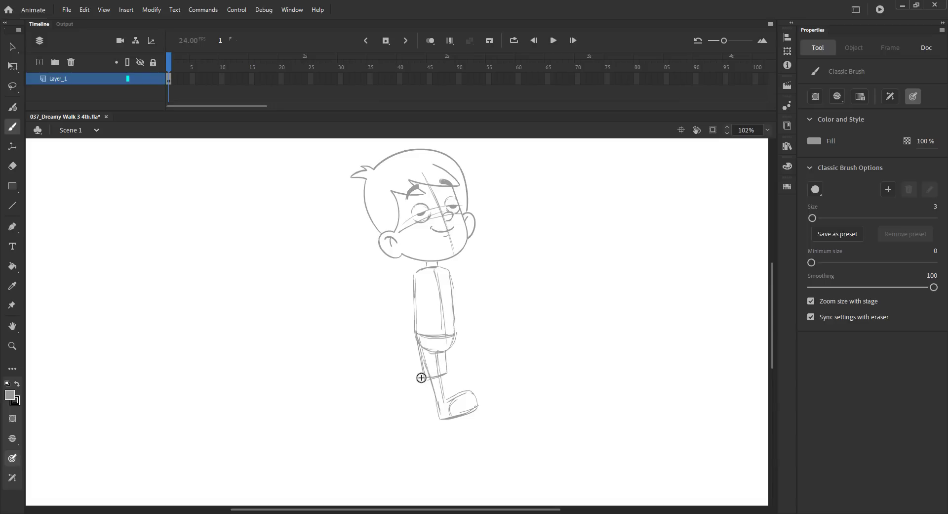
mouse_move(455, 338)
left_mouse_down()
mouse_move(443, 370)
mouse_move(421, 389)
mouse_move(420, 380)
mouse_move(422, 408)
left_mouse_up()
key("ctrl+z")
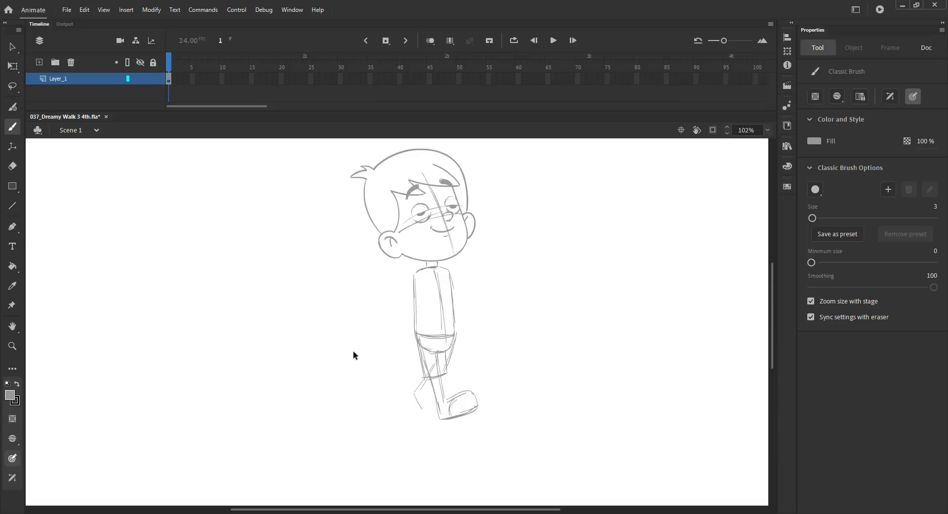
key("ctrl+z")
key("ctrl+z")
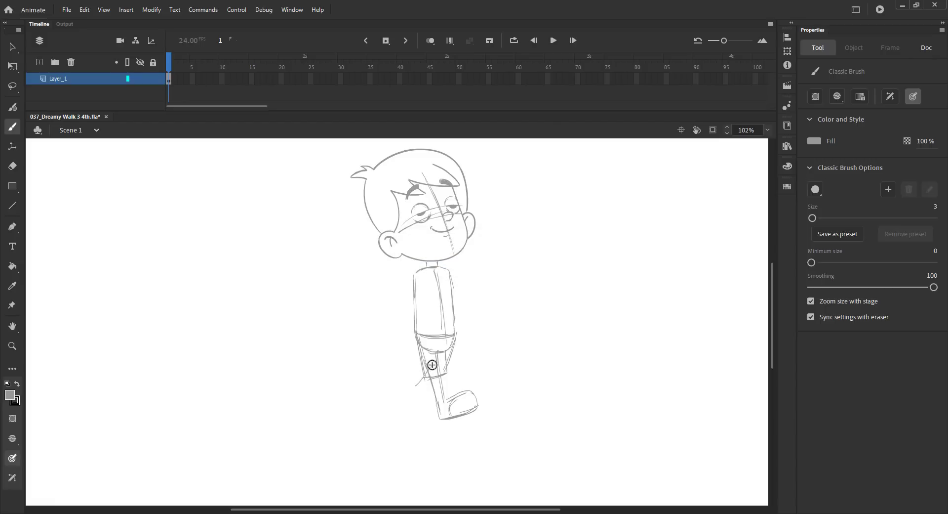
mouse_move(431, 365)
left_mouse_down()
mouse_move(411, 386)
mouse_move(438, 408)
left_mouse_up()
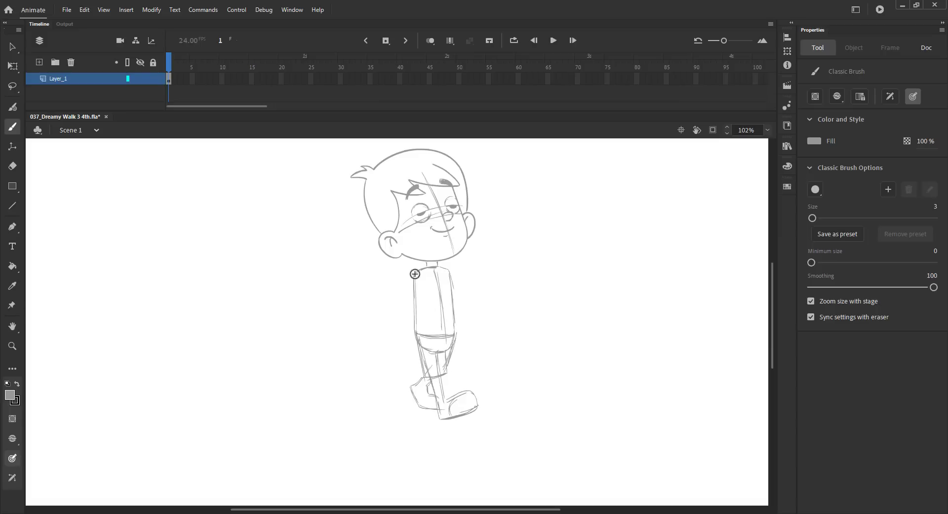
Sketch the left arm with its sleeve and hand.
left_click_drag(419, 269, 384, 315)
left_click_drag(413, 272, 400, 297)
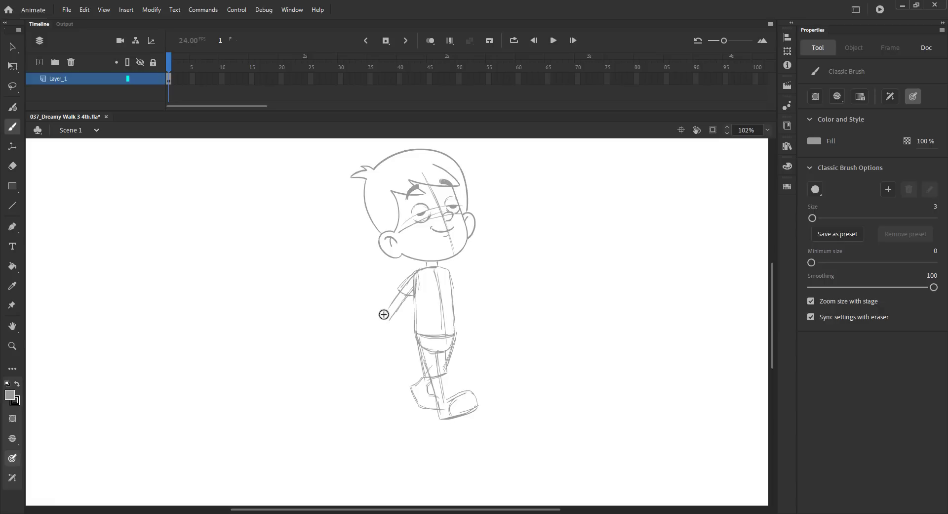
left_click_drag(379, 316, 392, 332)
left_click_drag(385, 315, 369, 336)
left_click_drag(378, 330, 371, 337)
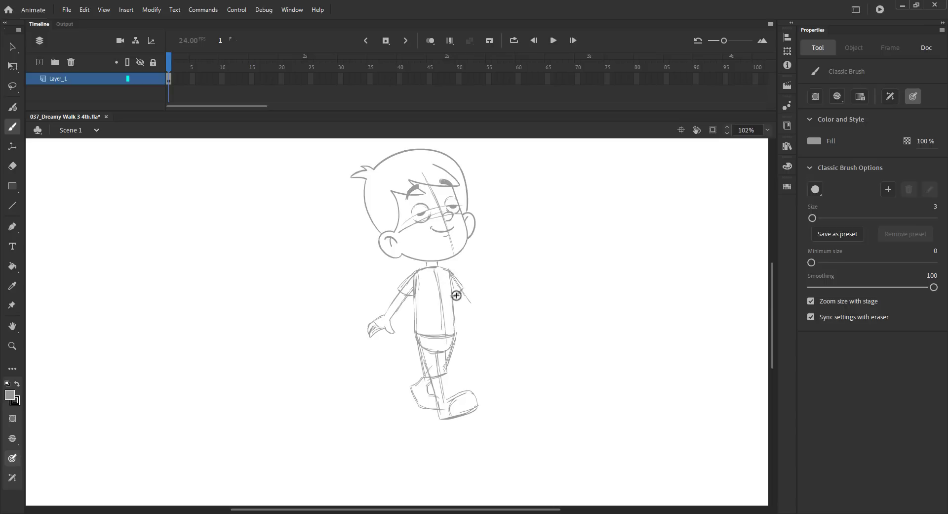
Sketch the right arm with its sleeve and hand.
left_click_drag(461, 288, 474, 322)
left_click_drag(477, 337, 491, 331)
mouse_move(494, 332)
left_mouse_down()
mouse_move(497, 339)
mouse_move(491, 335)
left_mouse_up()
Add a new layer below Layer_1 and lock Layer_1.
left_click(39, 63)
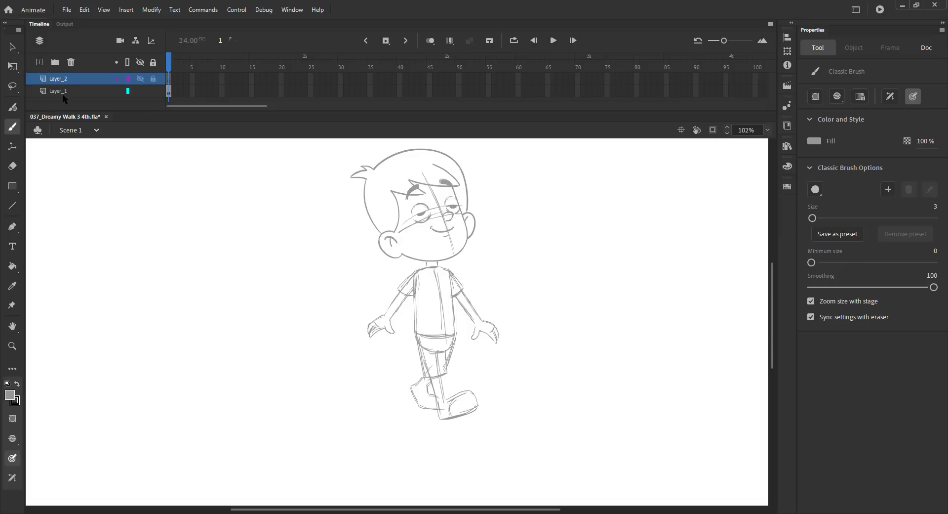
left_click_drag(63, 80, 70, 97)
left_click(153, 79)
Draw a thin rectangle under the feet on the new layer and delete its fill.
key("r")
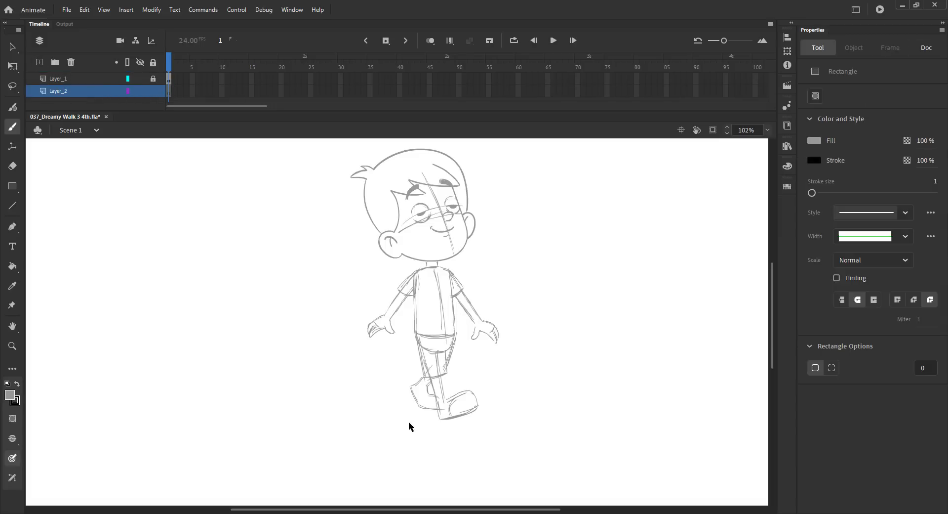
left_click_drag(408, 423, 455, 427)
key("v")
left_click(431, 425)
key("Delete")
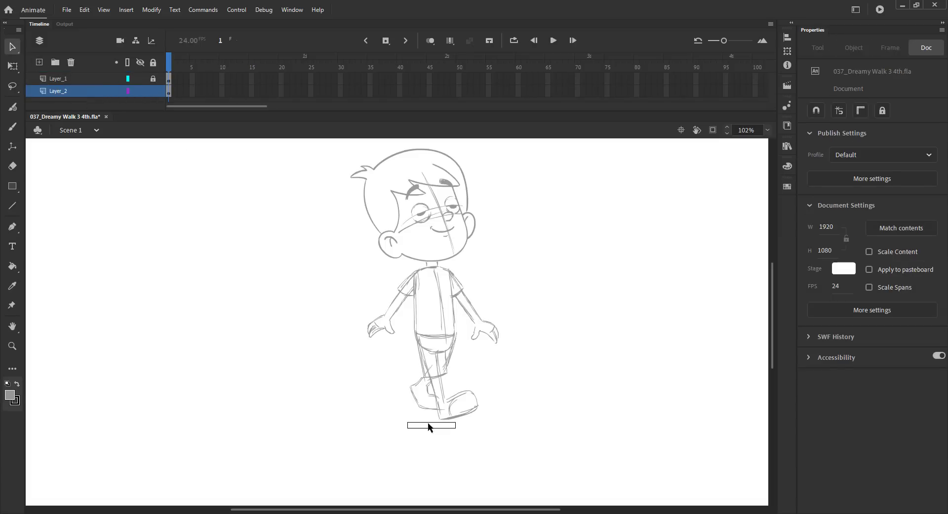
Move the rectangle's corners to turn it into a perspective floor plane under the feet.
left_click_drag(333, 363, 529, 440)
key("v")
left_click_drag(477, 373, 536, 350)
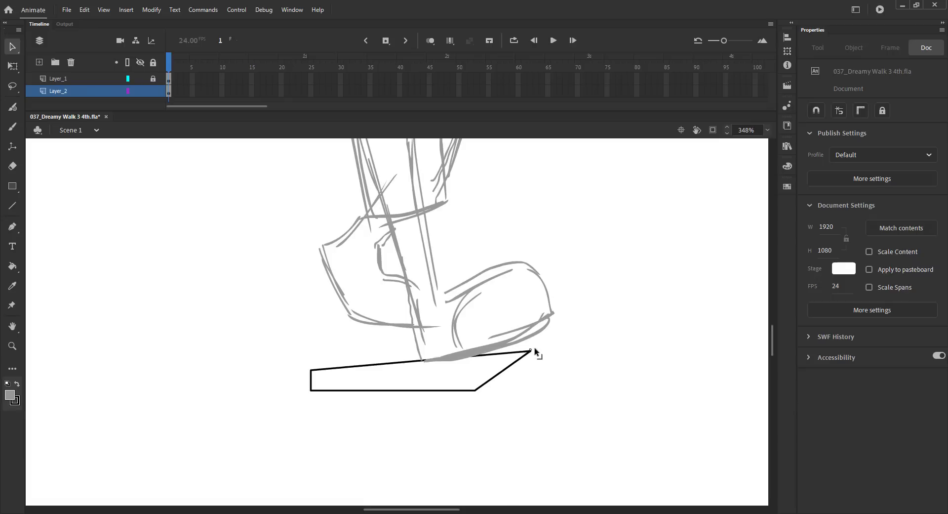
left_click_drag(312, 369, 350, 318)
left_click_drag(311, 390, 287, 339)
left_click_drag(473, 389, 423, 360)
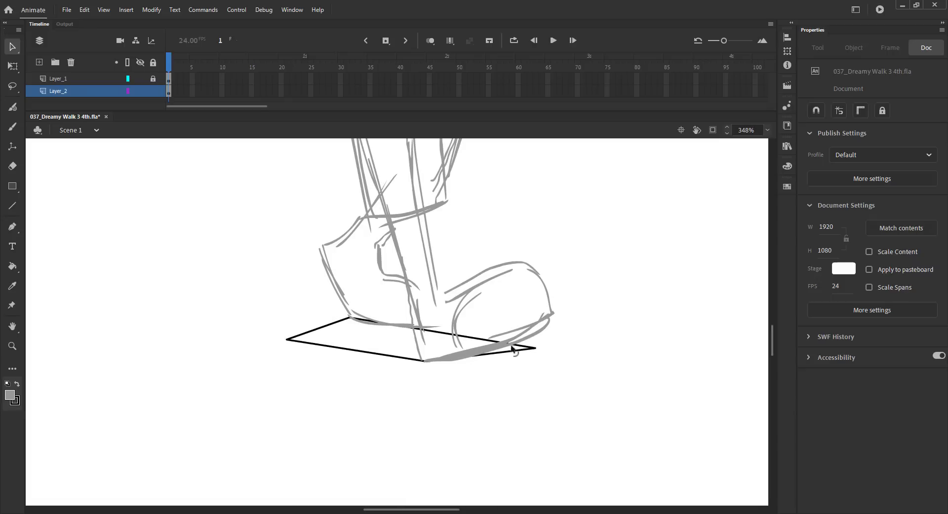
left_click_drag(534, 347, 503, 339)
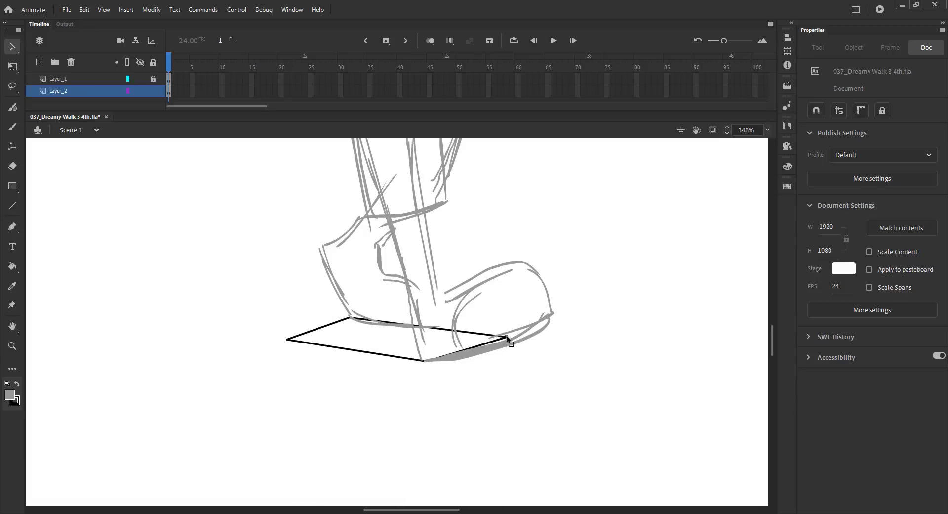
left_click_drag(287, 339, 273, 335)
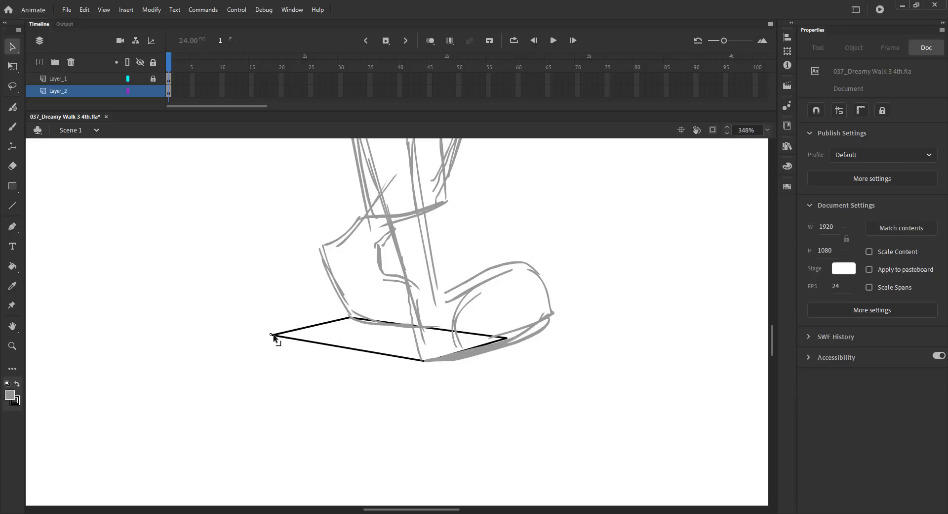
Draw a line across the floor plane to divide it and save the file.
key("n")
left_click_drag(426, 327, 344, 348)
key("ctrl+2")
key("ctrl+s")
key("v")
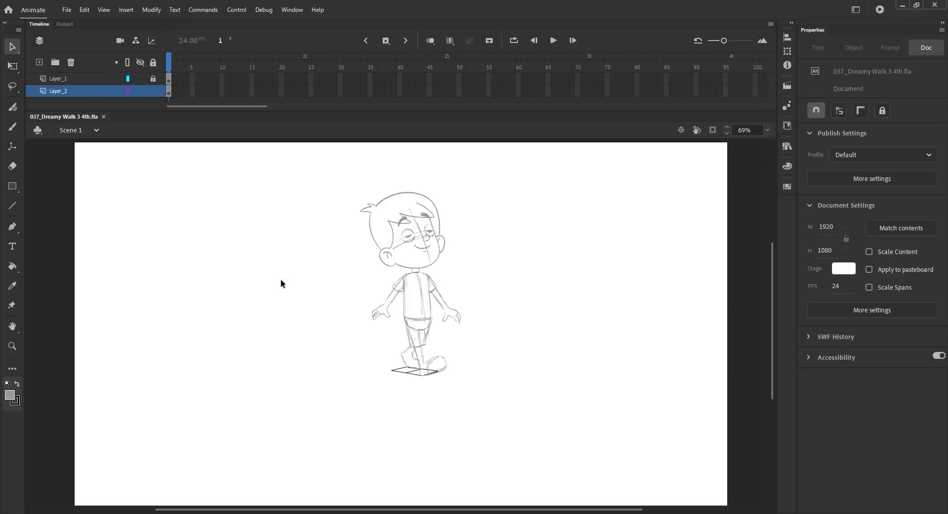
Apply an Alpha color effect to the floor layer's frame to fade it and save.
left_click(71, 93)
left_click(872, 229)
left_click(832, 309)
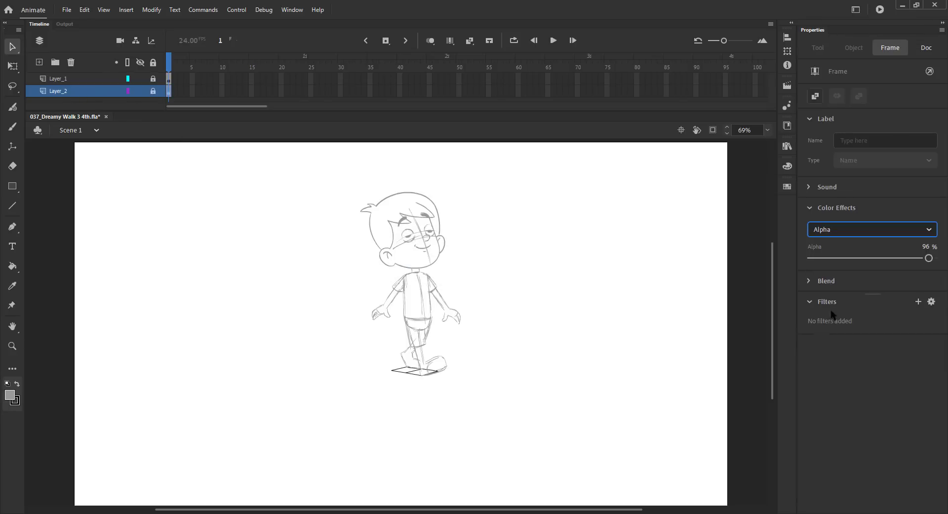
left_click(867, 259)
key("ctrl+s")
Unlock Layer_1 and add a blank keyframe at frame 2, extending both layers.
left_click(71, 80)
left_click(153, 79)
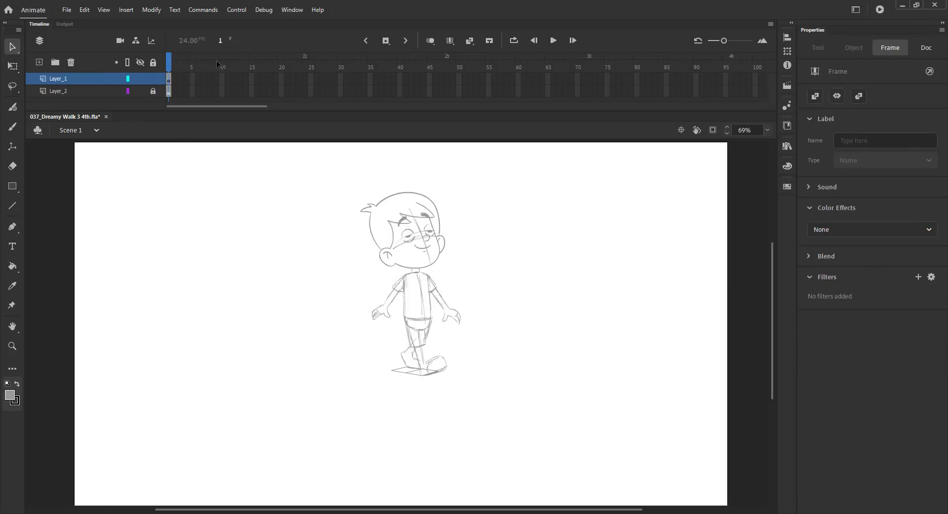
left_click(178, 69)
key("ctrl+s")
key("F5")
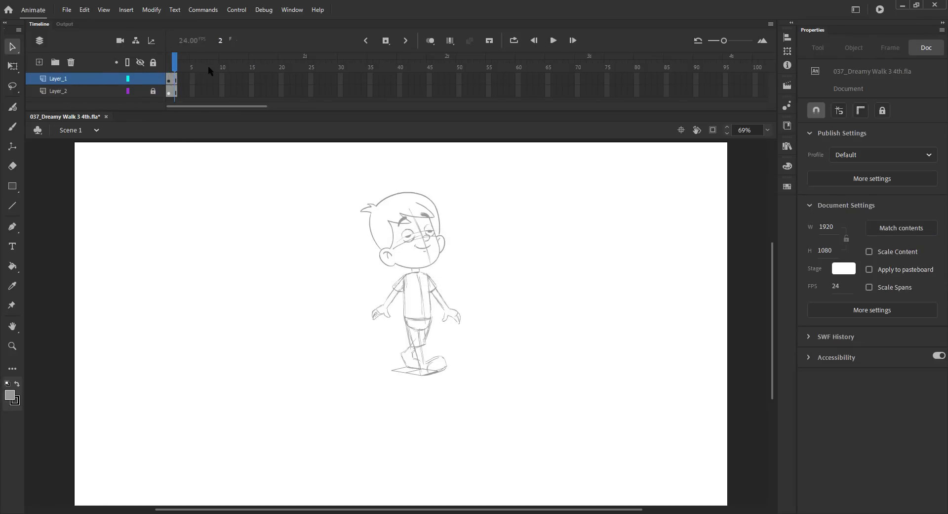
key("F7")
Paste the head group from frame 1 in place on frame 2 and save.
left_click_drag(194, 65, 152, 64)
left_click(388, 216)
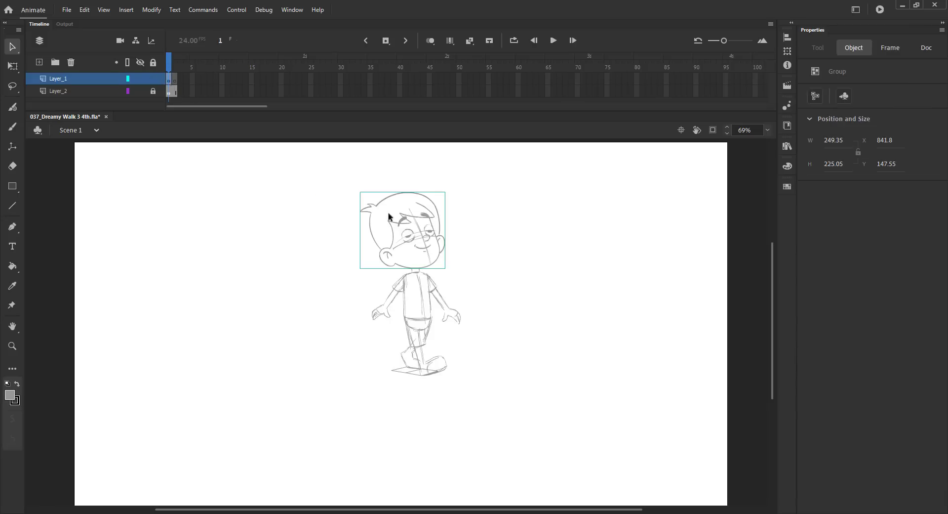
left_click(174, 69)
key("ctrl+shift+v")
key("ctrl+s")
Turn on onion skinning and sketch the neck and torso sides on frame 2.
left_click(430, 41)
key("z")
left_click_drag(311, 243, 498, 402)
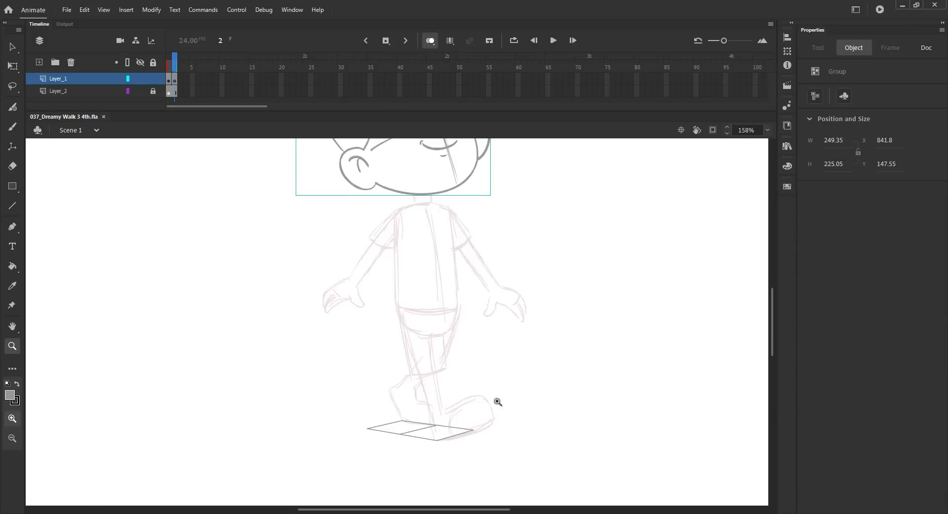
left_click_drag(455, 326, 444, 311)
key("b")
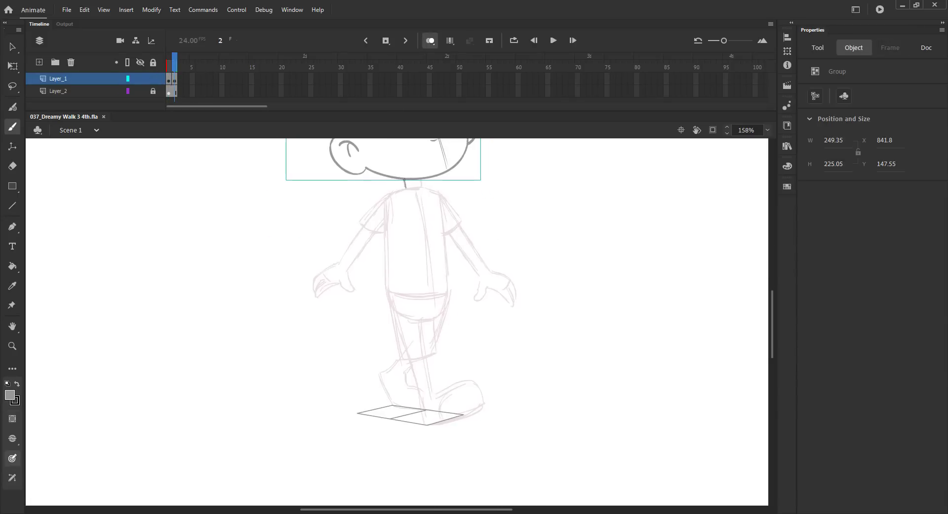
left_click(406, 190)
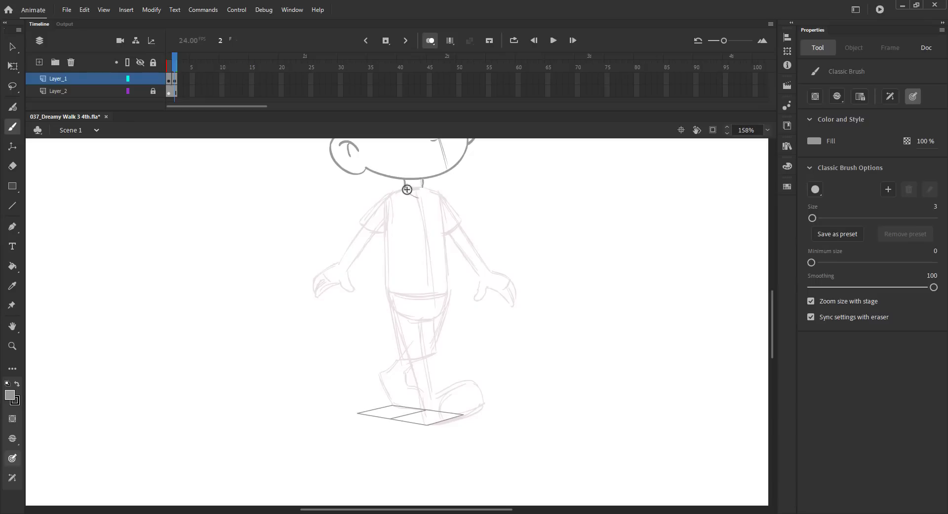
left_click_drag(406, 190, 422, 184)
left_click_drag(388, 197, 387, 292)
left_click_drag(440, 195, 448, 296)
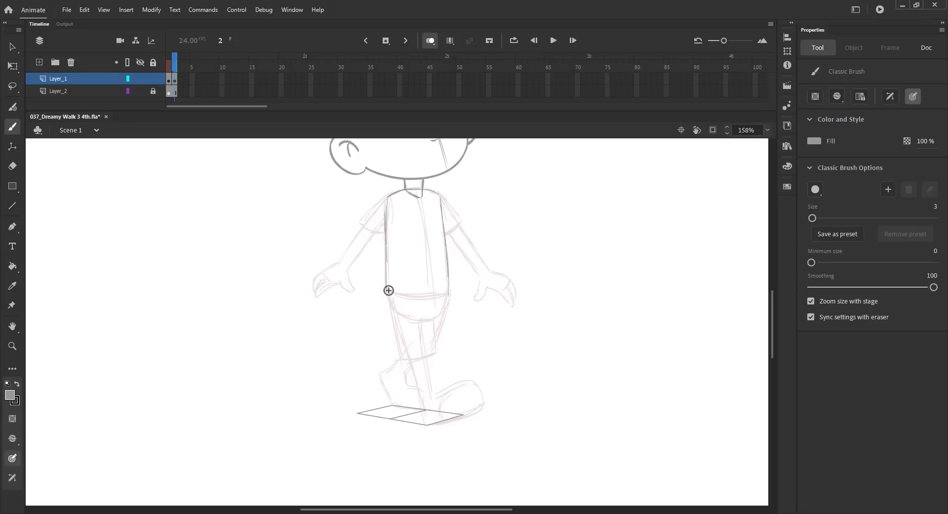
Sketch the shorts' waistband, a straightened forward leg and its foot, then save.
mouse_move(387, 290)
left_mouse_down()
mouse_move(434, 292)
mouse_move(412, 316)
mouse_move(434, 313)
mouse_move(414, 318)
mouse_move(462, 358)
left_mouse_up()
left_click_drag(450, 305, 461, 373)
left_click_drag(449, 311, 462, 380)
left_click_drag(430, 319, 456, 401)
mouse_move(443, 353)
left_mouse_down()
mouse_move(459, 414)
mouse_move(509, 385)
mouse_move(465, 415)
left_mouse_up()
left_click_drag(514, 390, 468, 413)
key("ctrl+z")
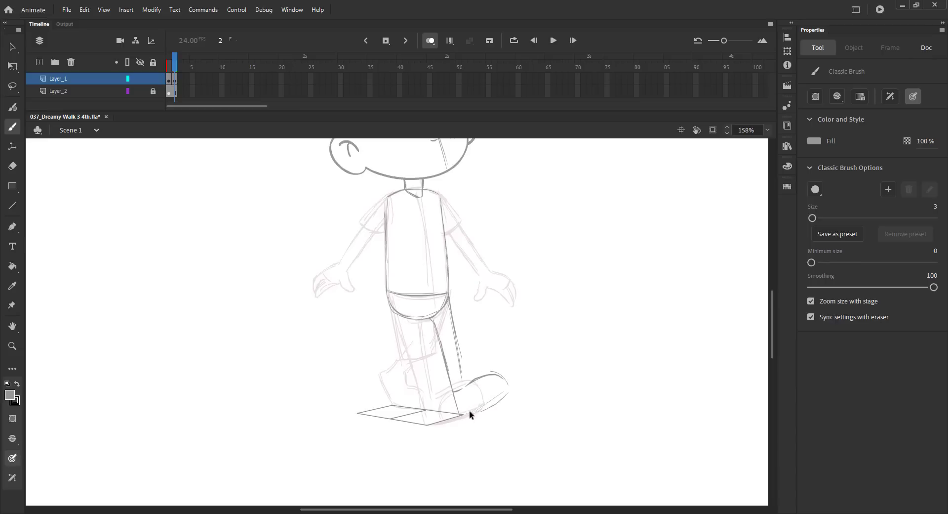
left_click_drag(510, 389, 459, 417)
key("ctrl+s")
left_click_drag(392, 300, 379, 346)
left_click_drag(429, 319, 379, 373)
left_click_drag(389, 313, 360, 412)
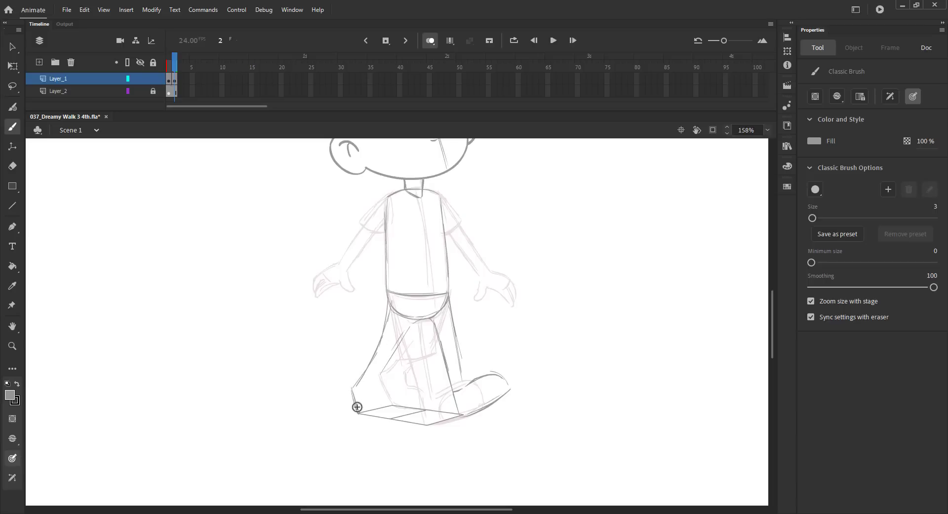
key("ctrl+z")
key("ctrl+z")
key("ctrl+z")
key("ctrl+z")
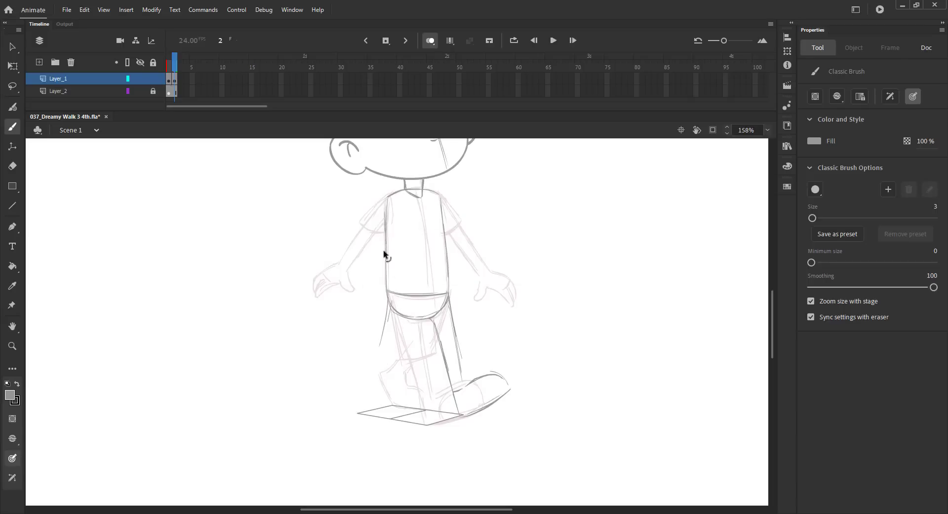
Sketch the back leg's outline and its foot on frame 2.
left_click_drag(388, 296, 379, 325)
mouse_move(368, 356)
left_mouse_down()
mouse_move(356, 371)
mouse_move(360, 411)
left_mouse_up()
mouse_move(349, 380)
left_mouse_down()
mouse_move(359, 415)
mouse_move(380, 415)
left_mouse_up()
left_click_drag(359, 414, 376, 416)
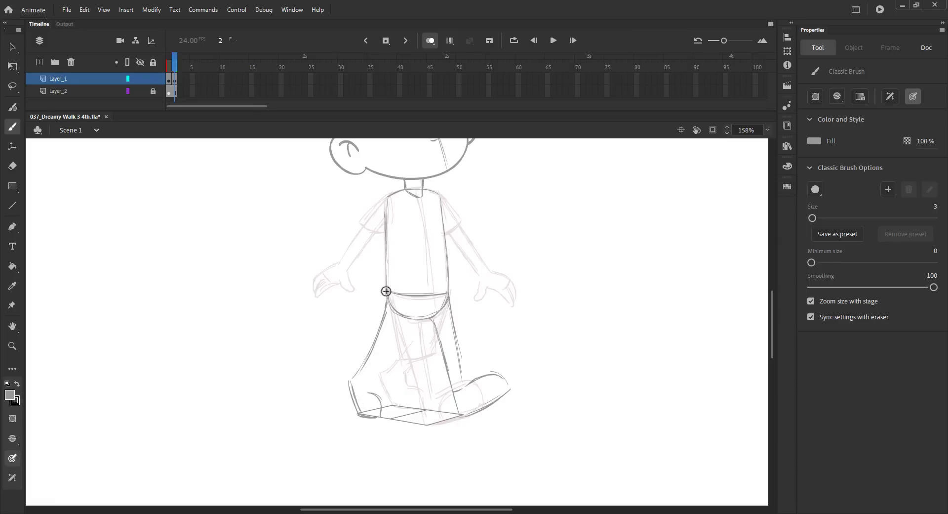
Sketch the shorts' left side and hem lines over both legs.
left_click_drag(386, 289, 371, 346)
left_click_drag(419, 328, 400, 359)
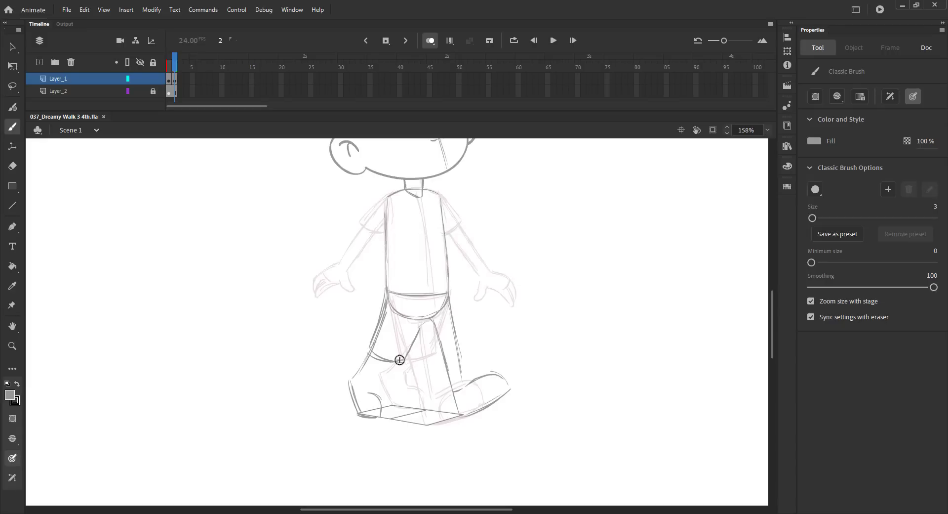
mouse_move(450, 293)
left_mouse_down()
mouse_move(458, 343)
mouse_move(419, 362)
mouse_move(463, 345)
left_mouse_up()
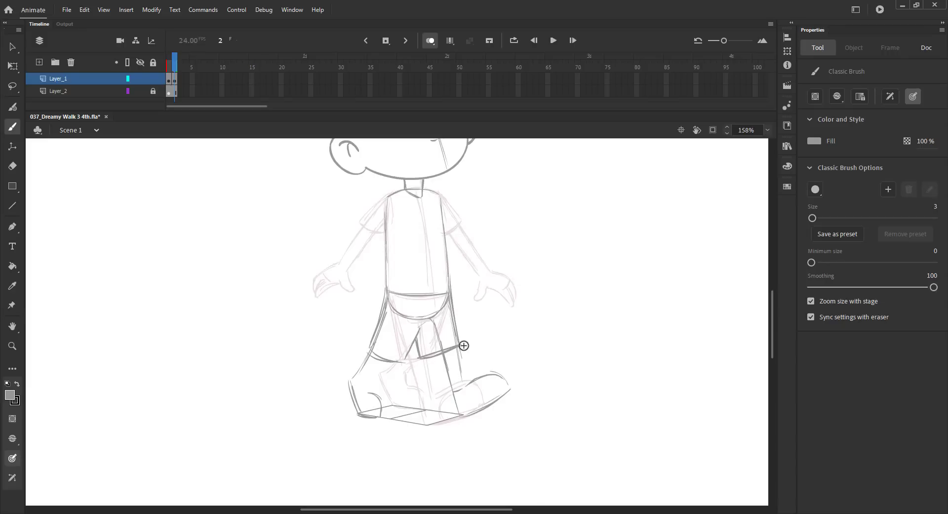
mouse_move(379, 366)
left_mouse_down()
mouse_move(365, 384)
mouse_move(383, 418)
left_mouse_up()
key("ctrl+z")
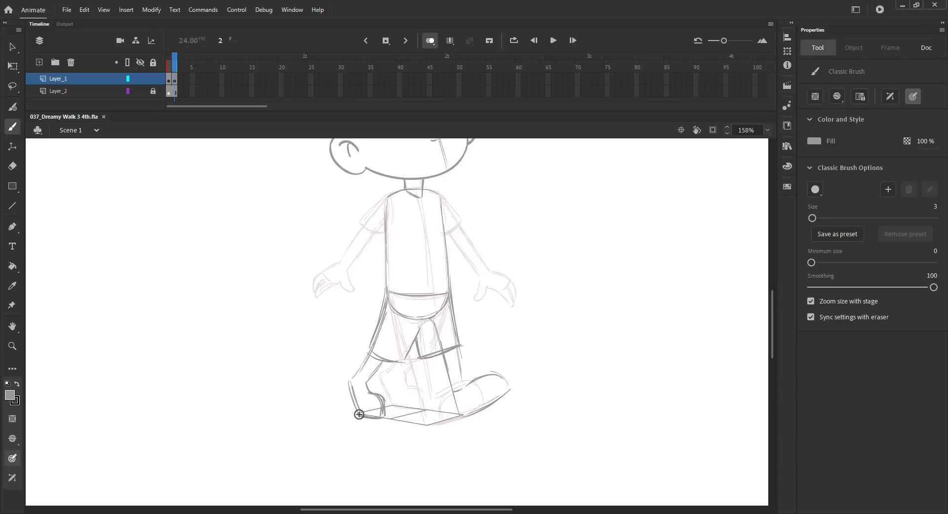
Sketch a diagonal bag strap across the torso and save the file.
left_click_drag(392, 196, 424, 242)
left_click_drag(405, 210, 443, 274)
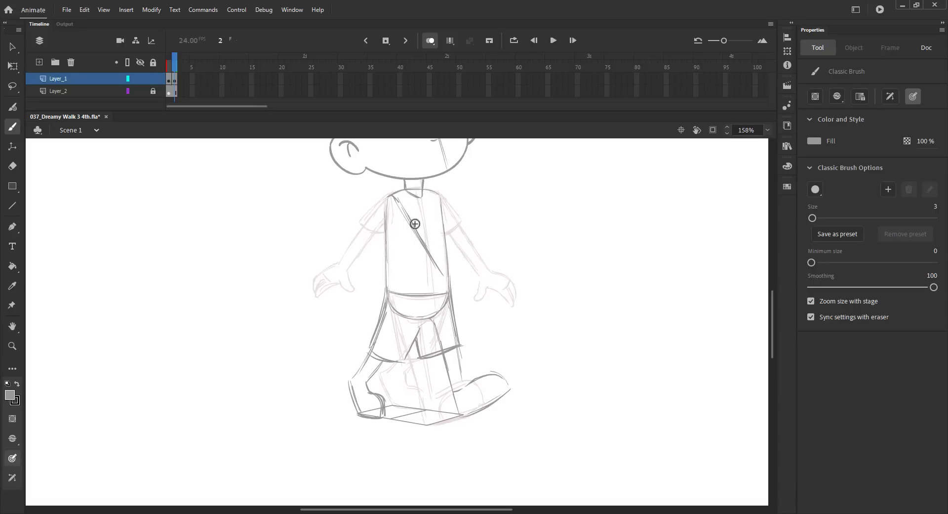
mouse_move(397, 198)
left_mouse_down()
mouse_move(417, 225)
mouse_move(393, 243)
left_mouse_up()
key("ctrl+z")
mouse_move(388, 197)
left_mouse_down()
mouse_move(444, 275)
mouse_move(474, 288)
mouse_move(469, 297)
mouse_move(434, 284)
left_mouse_up()
key("ctrl+z")
key("ctrl+s")
left_click_drag(401, 241, 443, 290)
key("ctrl+z")
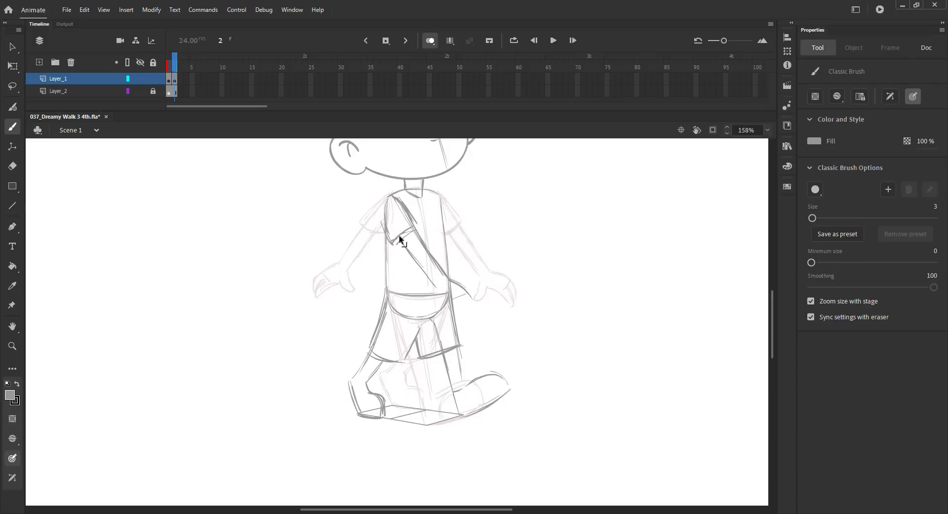
Sketch a small bag hanging from the strap at the hip and the strap's line down the back.
key("ctrl+z")
mouse_move(398, 235)
left_mouse_down()
mouse_move(449, 301)
mouse_move(478, 317)
mouse_move(455, 320)
mouse_move(477, 317)
left_mouse_up()
key("ctrl+z")
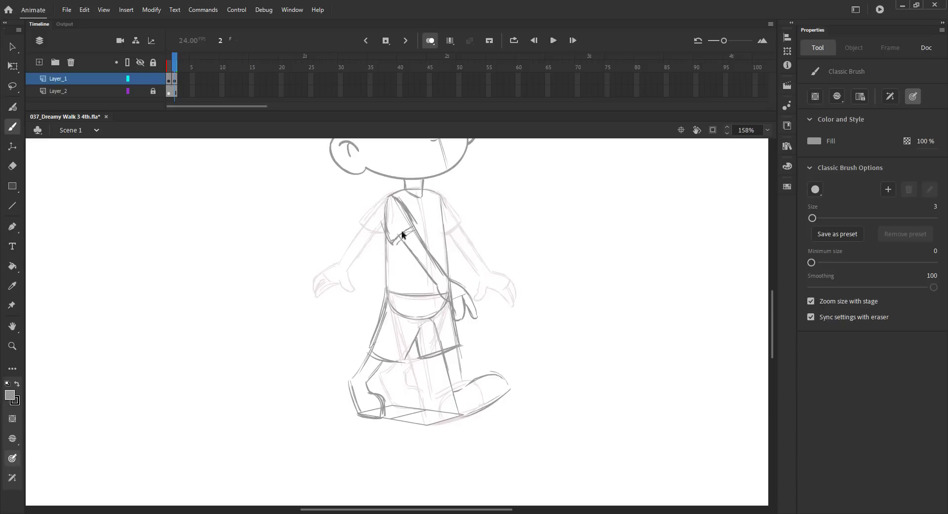
left_click_drag(442, 199, 449, 258)
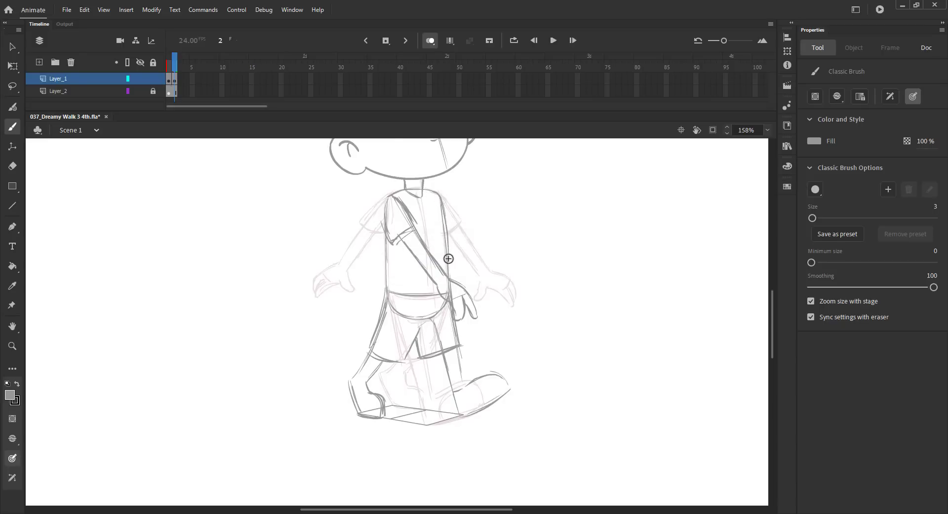
Sketch the back hand at the strap and hatch shading on the shorts between the legs, then save.
mouse_move(387, 245)
left_mouse_down()
mouse_move(374, 259)
mouse_move(364, 249)
mouse_move(387, 270)
mouse_move(384, 246)
mouse_move(386, 270)
left_mouse_up()
key("ctrl+z")
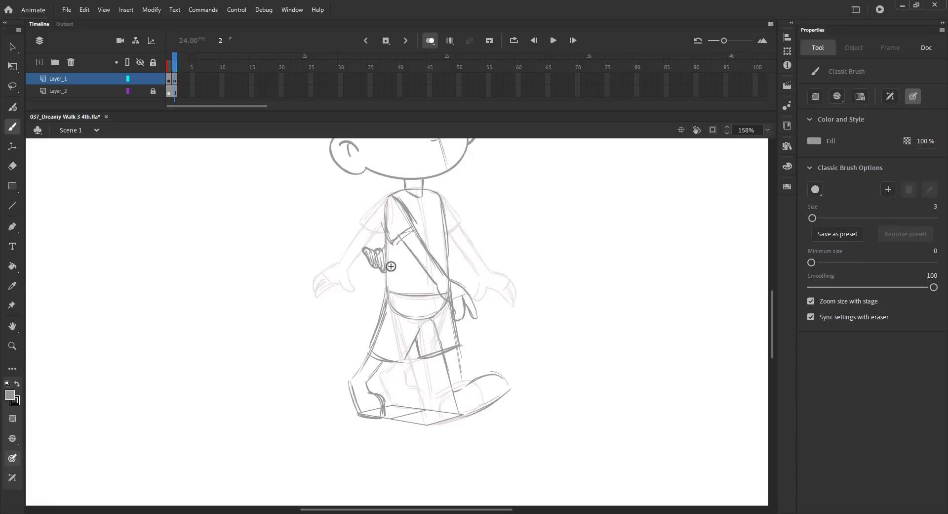
mouse_move(417, 340)
left_mouse_down()
mouse_move(420, 355)
mouse_move(431, 352)
left_mouse_up()
left_click_drag(423, 330, 437, 349)
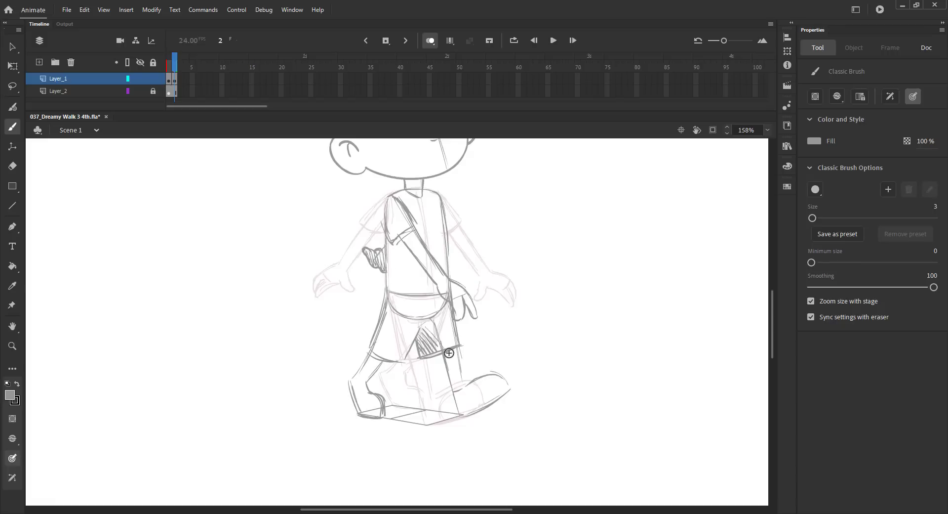
key("ctrl+s")
Fit the stage in view and review the finished pose across frames with onion skin off, then save.
key("ctrl+2")
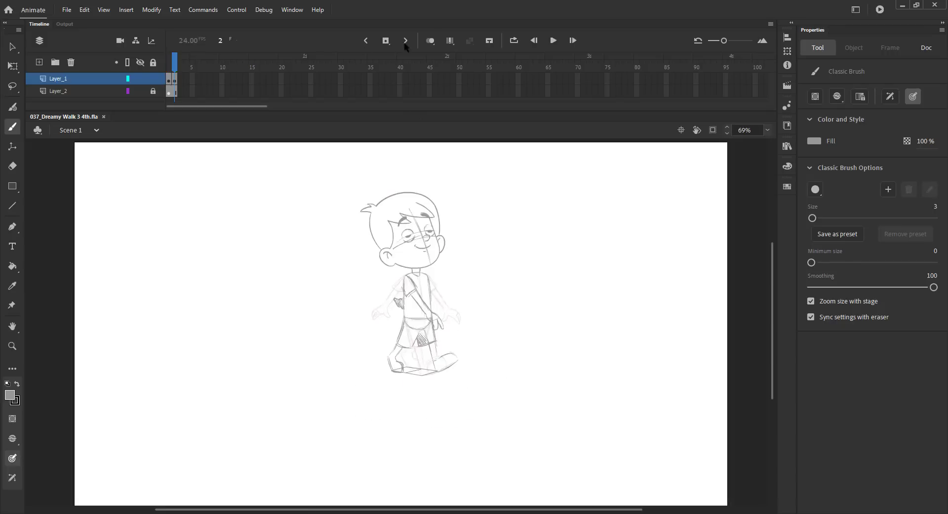
left_click(431, 40)
mouse_move(177, 68)
left_mouse_down()
mouse_move(186, 64)
mouse_move(169, 65)
mouse_move(181, 81)
mouse_move(177, 65)
left_mouse_up()
key("v")
left_click(168, 83)
left_click(226, 173)
left_click(169, 83)
left_click(169, 82)
key("ctrl+s")
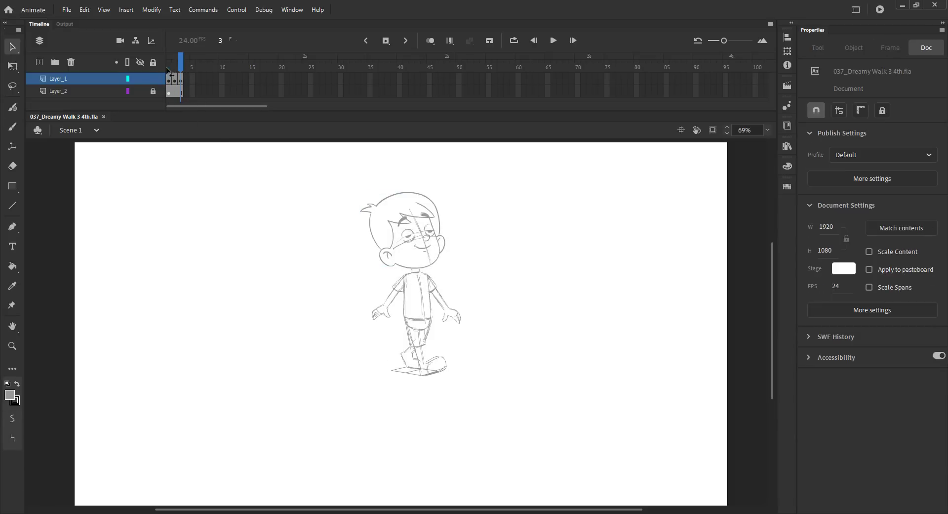
Insert a new blank keyframe at frame 2, paste the head in place and turn onion skin on.
left_click(167, 66)
key("F5")
key("F7")
key("ctrl+s")
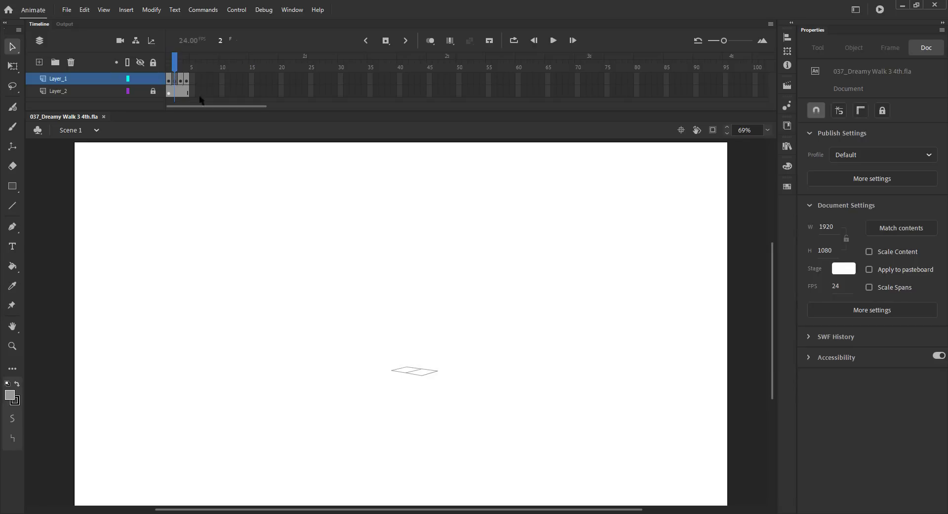
left_click(373, 214)
left_click(275, 192)
left_click_drag(170, 65, 173, 65)
key("ctrl+shift+v")
key("ctrl+s")
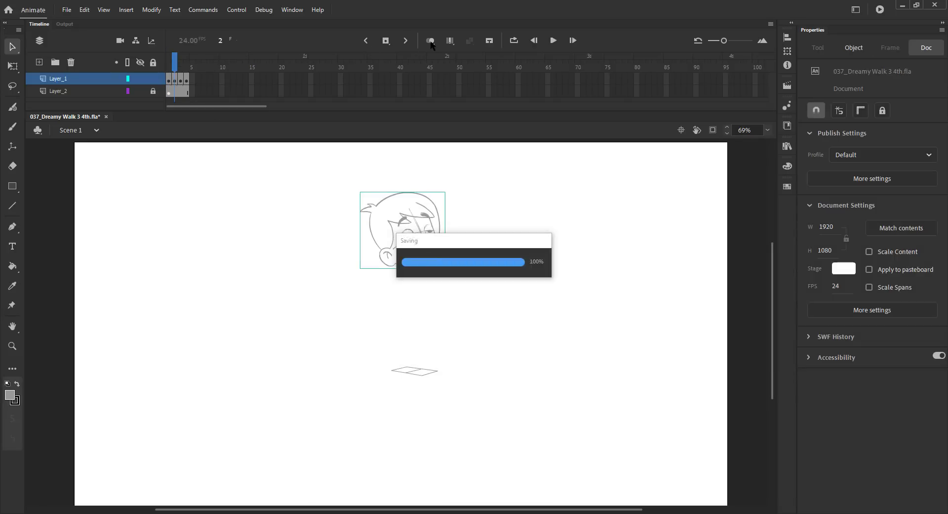
left_click(430, 41)
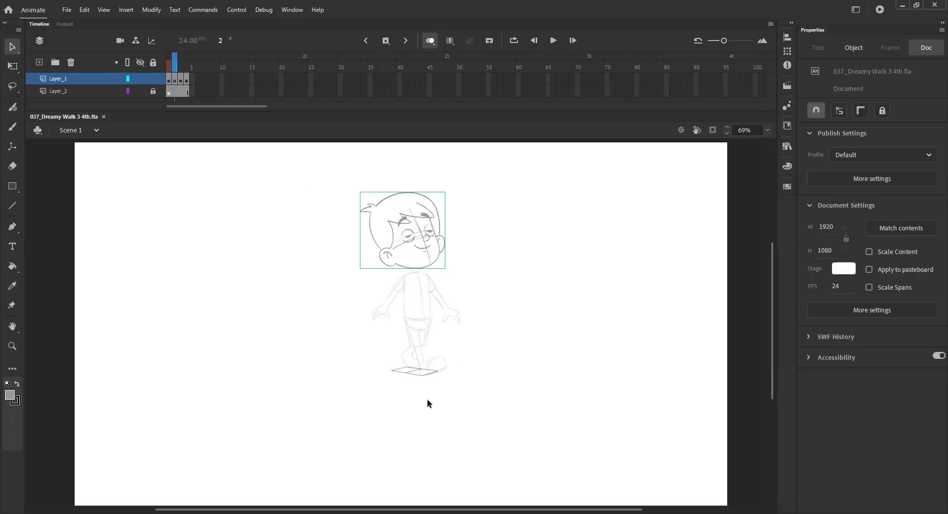
Zoom in and nudge the pasted head upward three steps.
key("z")
left_click_drag(305, 179, 485, 410)
left_click_drag(498, 372, 502, 386)
key("v")
left_click_drag(395, 218, 395, 216)
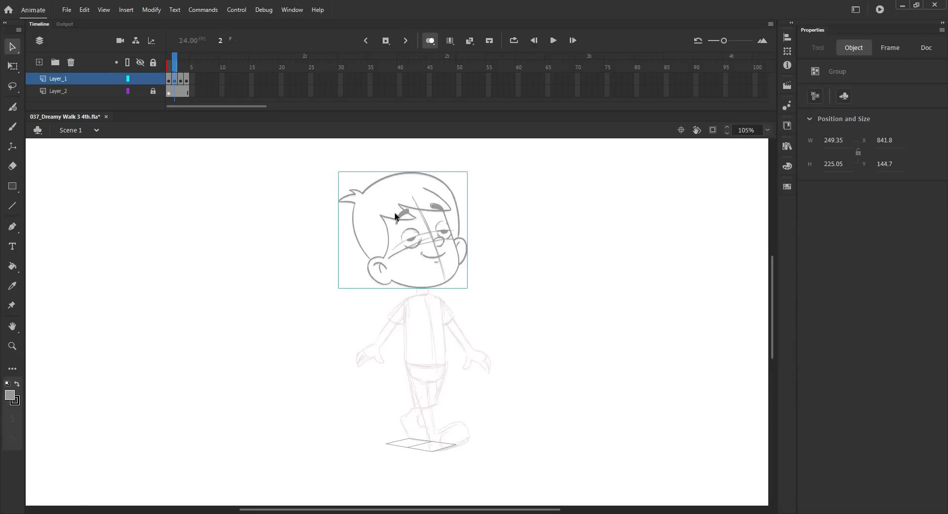
key("Up")
key("Up")
key("Up")
key("Up")
key("Up")
key("Up")
key("Up")
key("Up")
key("b")
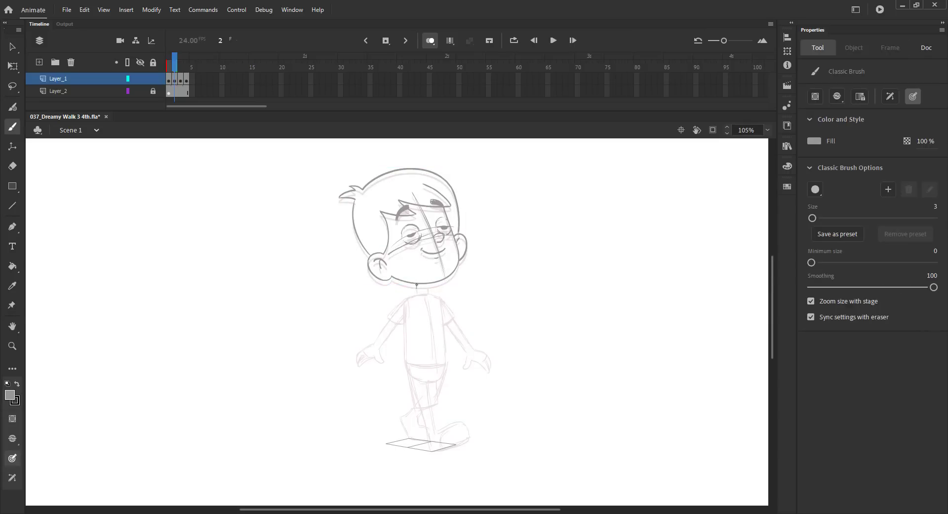
Sketch the neck, torso outline and waistband for the new pose and start the front leg.
left_click_drag(430, 284, 430, 288)
mouse_move(406, 295)
left_mouse_down()
mouse_move(405, 356)
mouse_move(441, 354)
left_mouse_up()
mouse_move(440, 293)
left_mouse_down()
mouse_move(444, 366)
mouse_move(411, 365)
mouse_move(426, 374)
mouse_move(408, 365)
mouse_move(434, 373)
mouse_move(418, 374)
mouse_move(407, 359)
mouse_move(408, 412)
left_mouse_up()
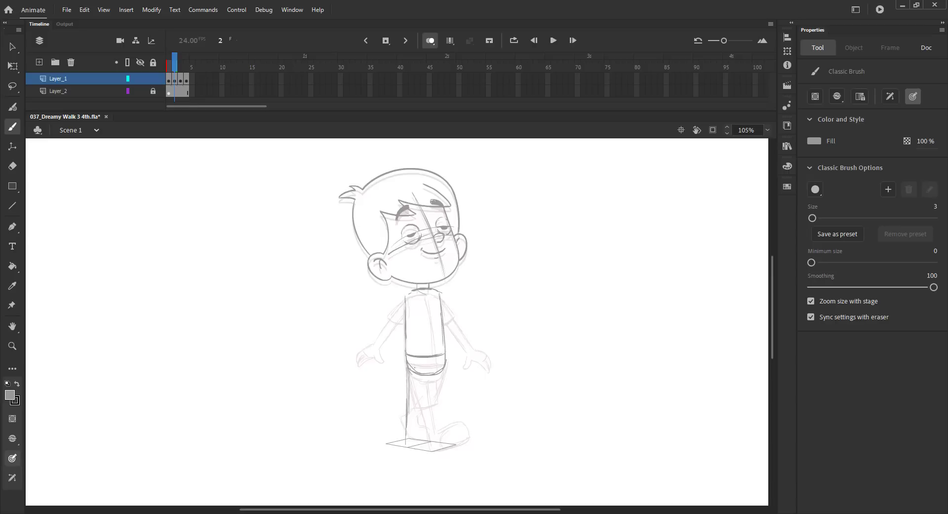
mouse_move(425, 376)
left_mouse_down()
mouse_move(414, 432)
mouse_move(429, 436)
mouse_move(414, 432)
mouse_move(436, 452)
left_mouse_up()
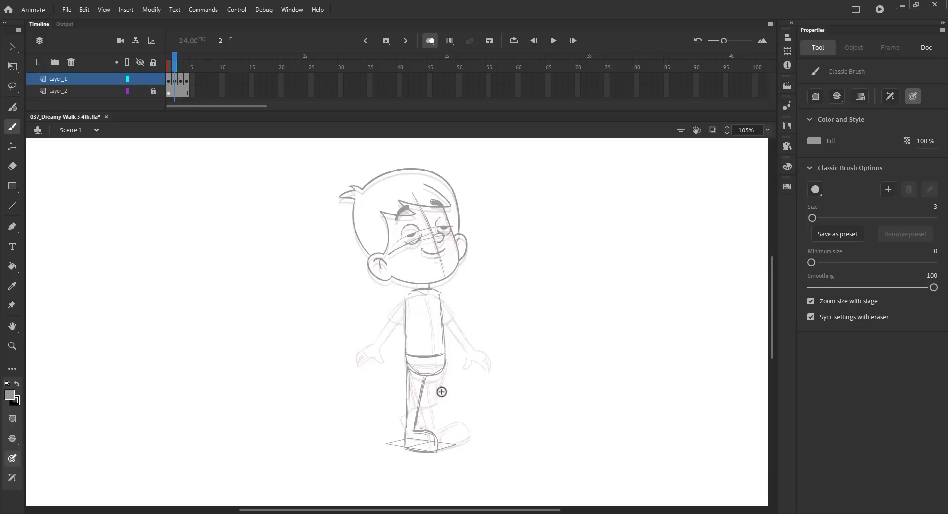
Sketch the legs' outline strokes and flip between neighbouring frames to compare the pose.
left_click_drag(446, 357, 443, 408)
left_click_drag(435, 371, 432, 399)
mouse_move(404, 350)
left_mouse_down()
mouse_move(406, 398)
mouse_move(437, 402)
left_mouse_up()
key("comma")
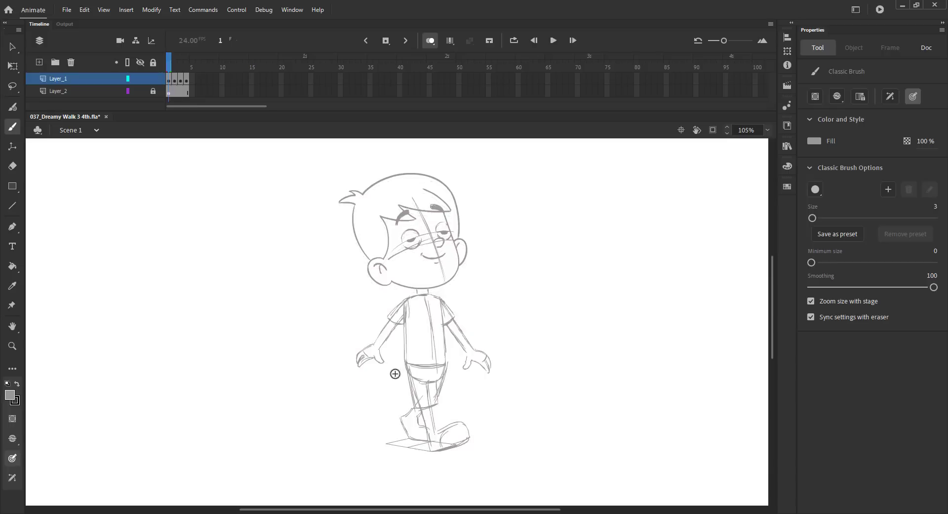
key("period")
key("period")
key("comma")
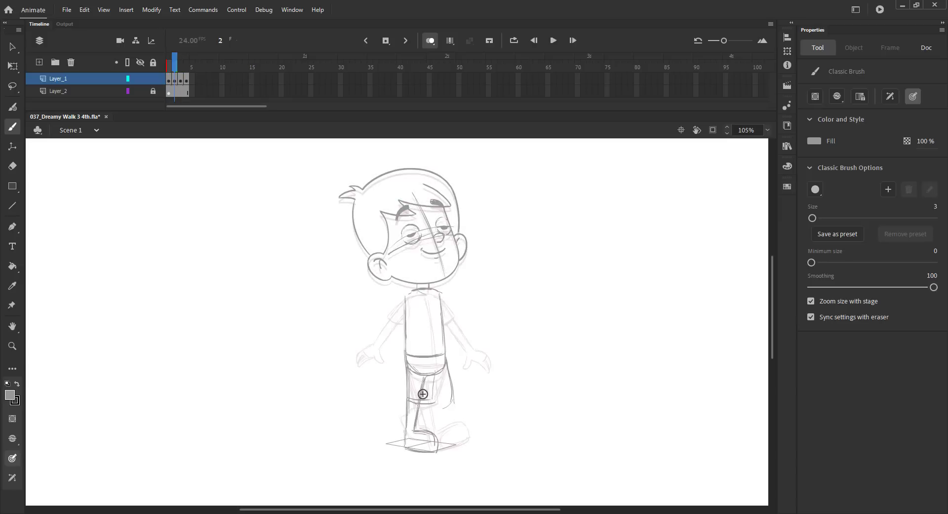
Select the body sketch and shorten it slightly with Free Transform.
key("ctrl+a")
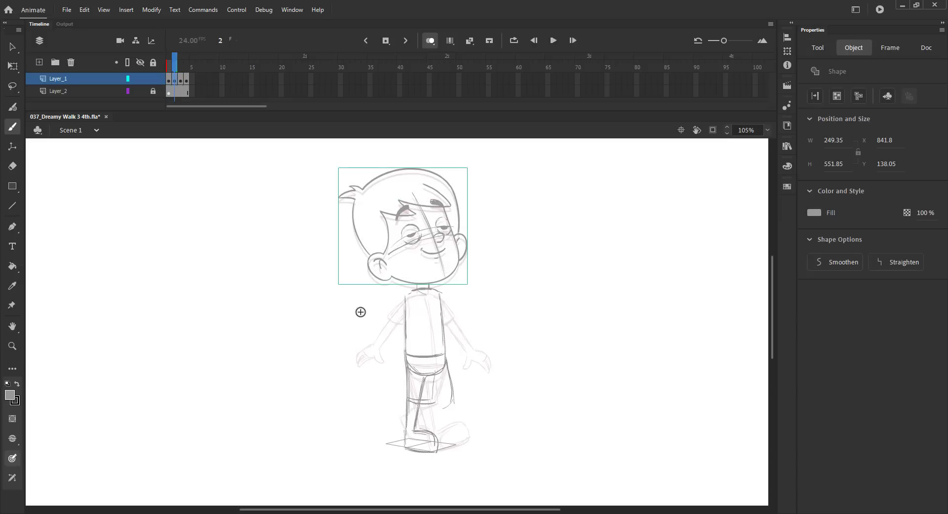
key("v")
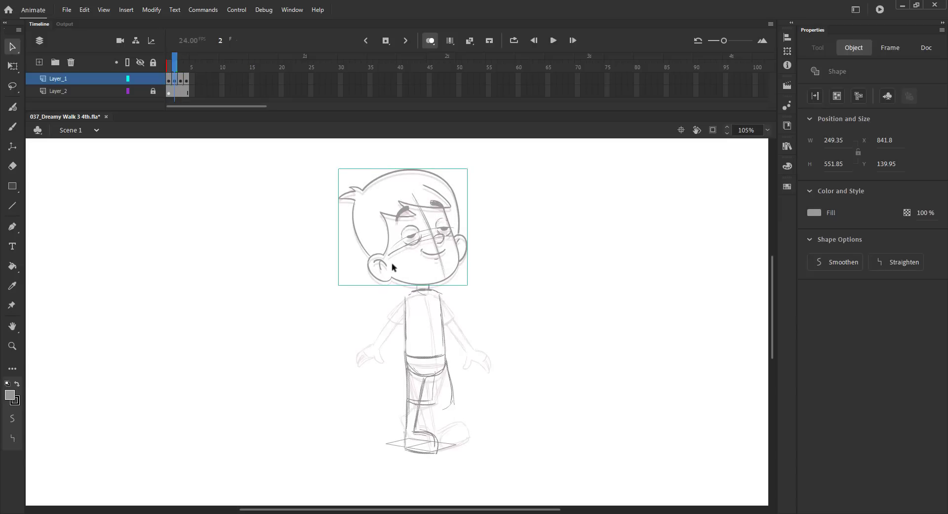
left_click(412, 238)
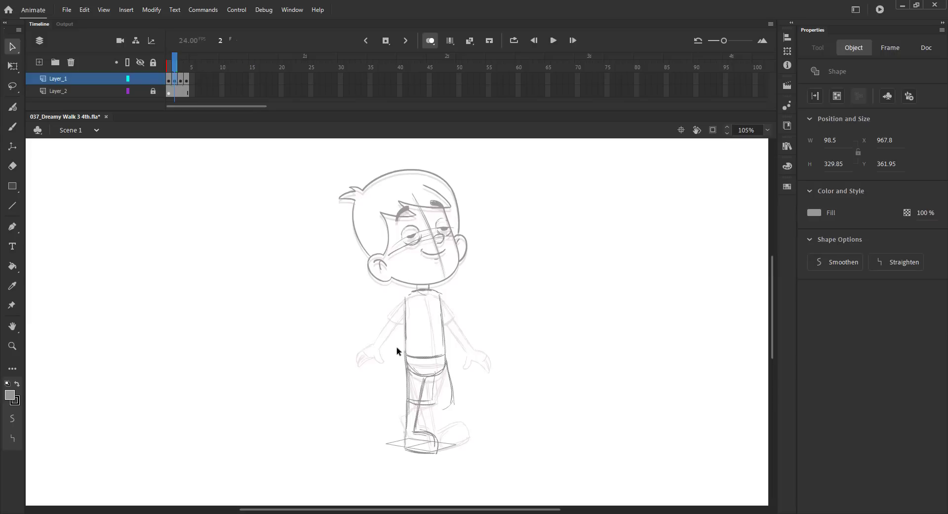
key("q")
left_click_drag(429, 451, 429, 447)
left_click(355, 377)
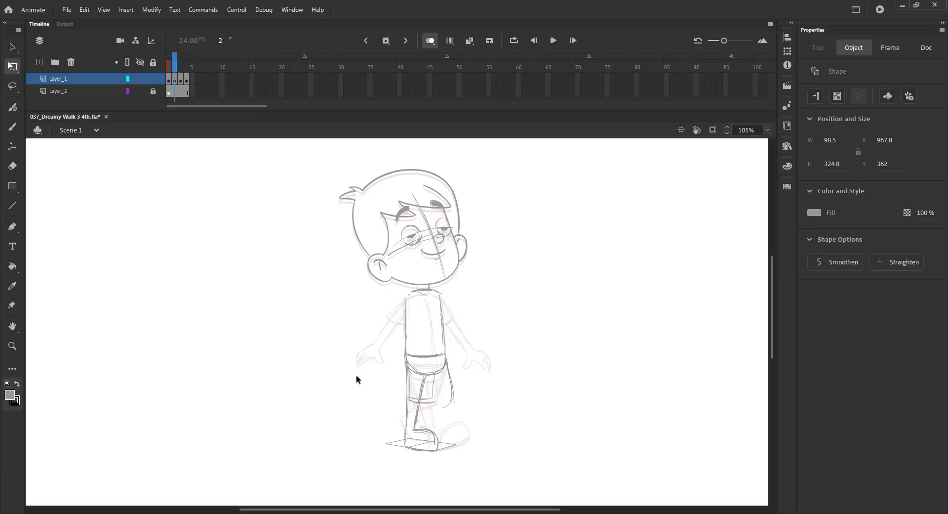
Hatch shading on the shorts and sketch the back arm hanging along the torso.
key("b")
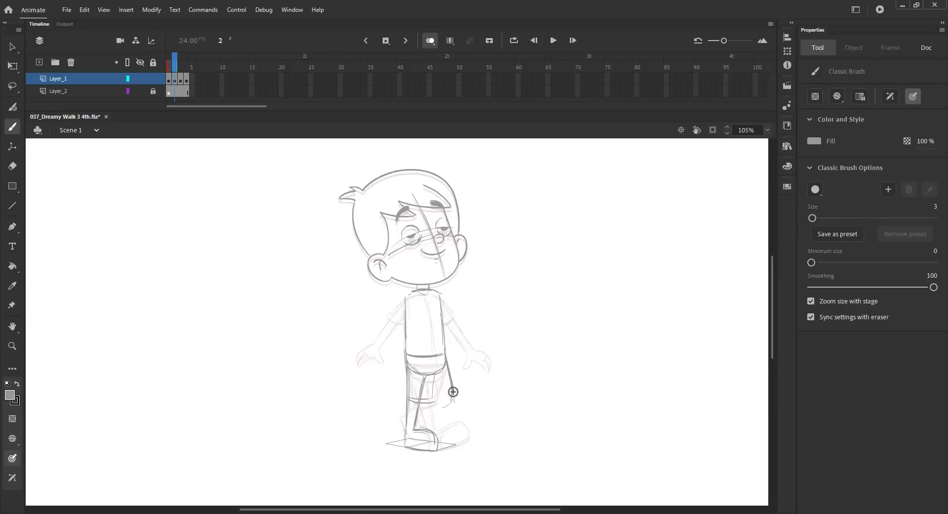
left_click_drag(451, 389, 431, 397)
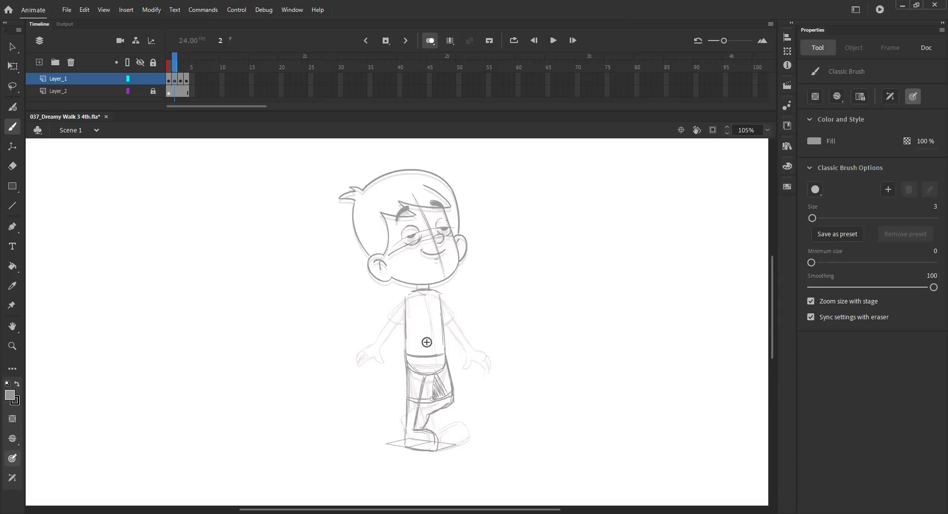
left_click_drag(405, 296, 397, 330)
left_click_drag(405, 298, 393, 348)
left_click_drag(411, 296, 383, 372)
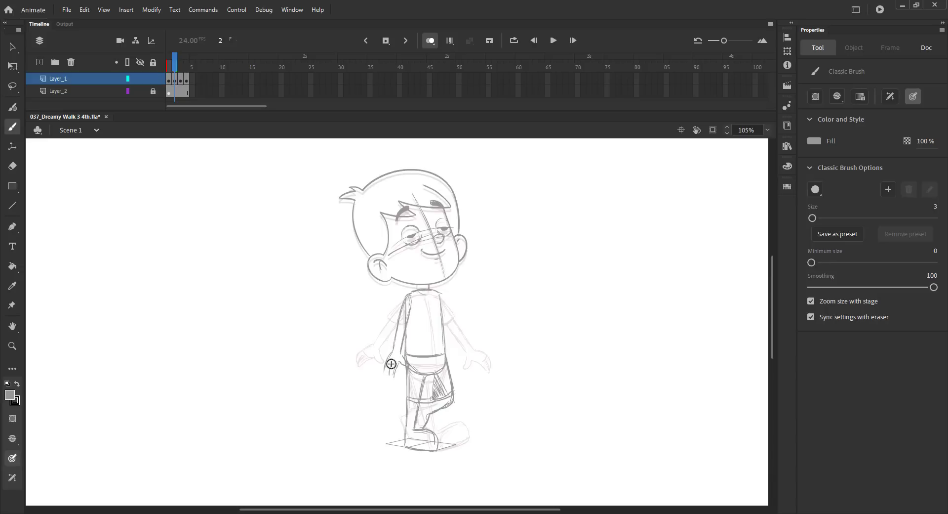
Sketch the back hand, the sleeve edge and the front arm, then save.
mouse_move(385, 366)
left_mouse_down()
mouse_move(397, 369)
mouse_move(390, 381)
left_mouse_up()
left_click_drag(394, 322, 412, 309)
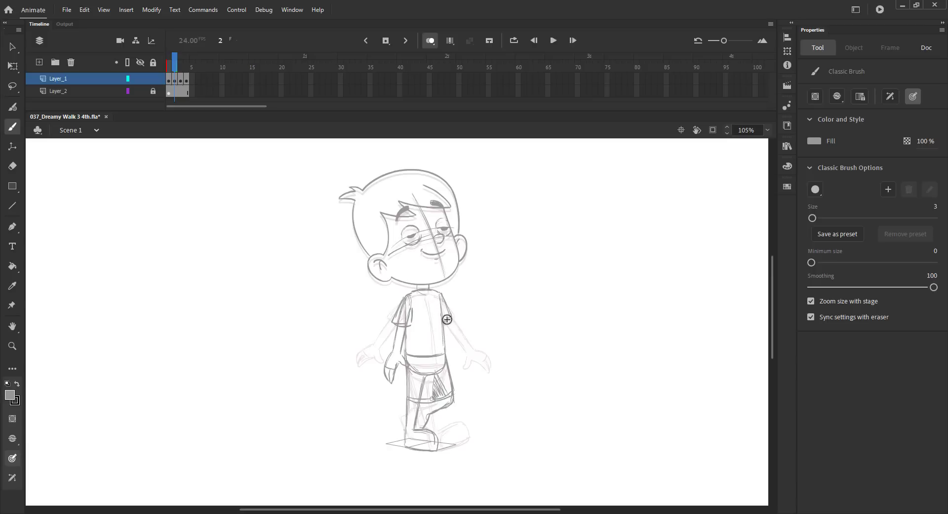
left_click_drag(447, 319, 459, 372)
key("ctrl+s")
Insert a frame in the timeline for the next pose at frame 4 and save.
key("ctrl+2")
key("v")
left_click(430, 40)
left_click(168, 74)
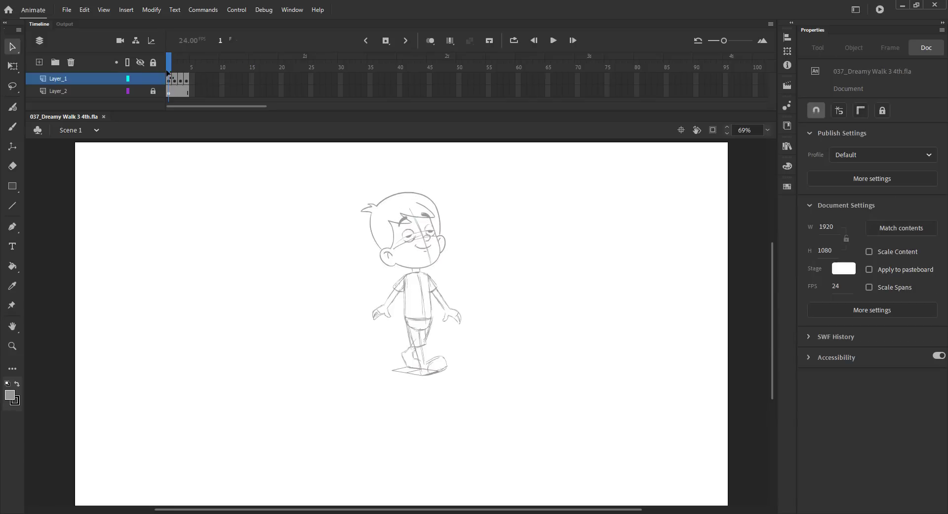
left_click_drag(166, 74, 193, 67)
key("F5")
left_click(176, 72)
left_click(384, 203)
key("ctrl+s")
key("comma")
left_click(431, 41)
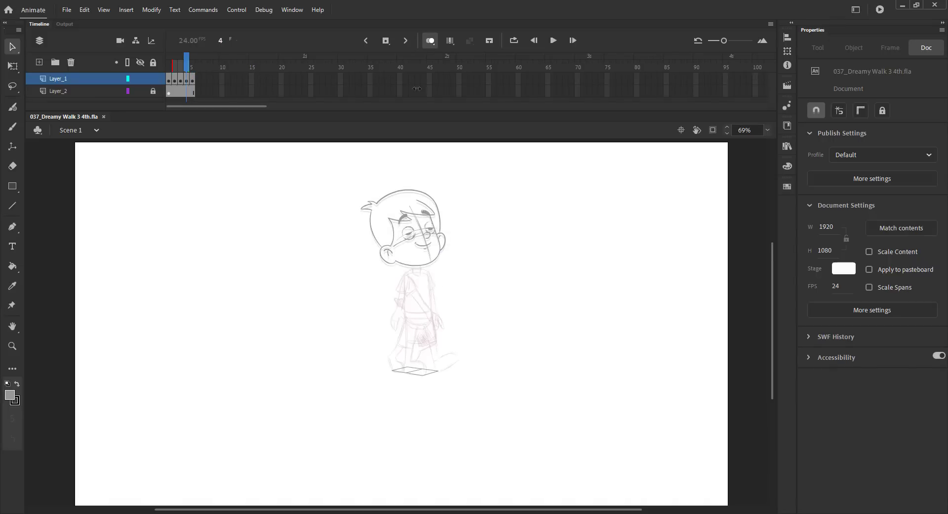
Zoom in and sketch the torso's front and back outlines on frame 4.
key("z")
left_click_drag(360, 258, 511, 440)
left_click_drag(441, 254, 465, 299)
key("b")
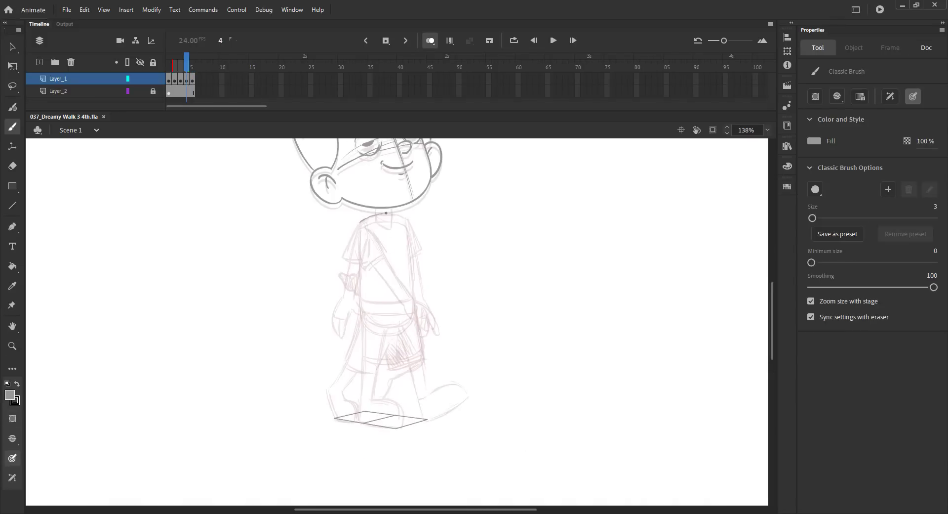
mouse_move(393, 218)
left_mouse_down()
mouse_move(406, 221)
mouse_move(412, 316)
left_mouse_up()
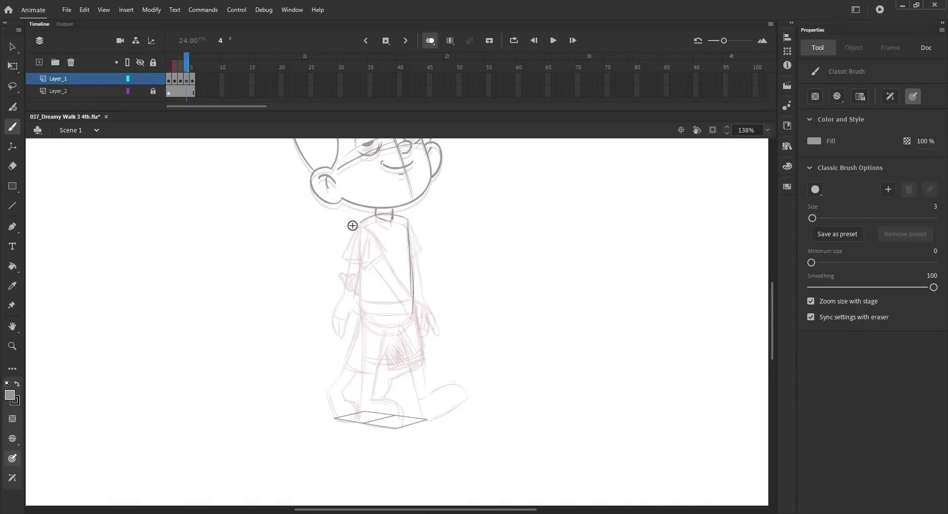
mouse_move(359, 291)
left_mouse_down()
mouse_move(391, 317)
mouse_move(419, 296)
mouse_move(411, 291)
mouse_move(403, 389)
left_mouse_up()
left_click(183, 68)
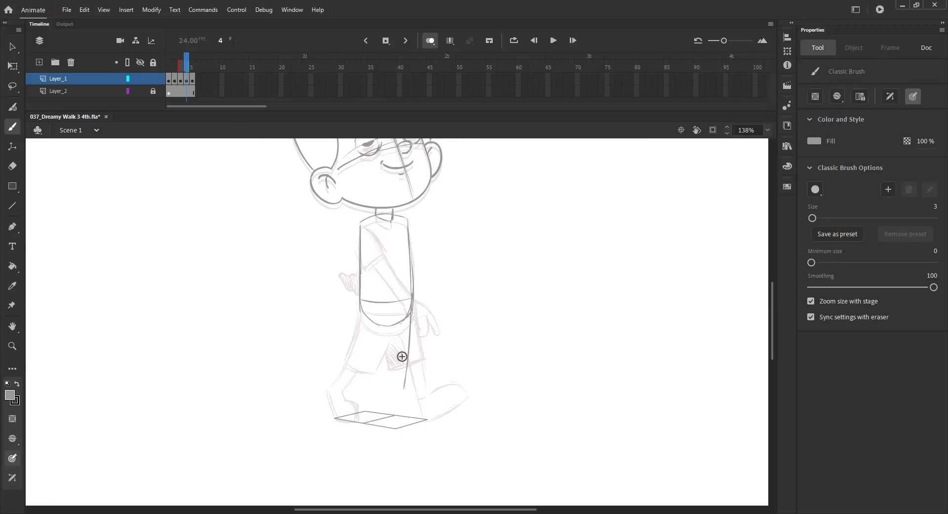
Undo the last two strokes and sketch the back leg and its foot.
key("ctrl+z")
key("ctrl+z")
left_click_drag(359, 299, 365, 344)
mouse_move(396, 325)
left_mouse_down()
mouse_move(406, 367)
mouse_move(384, 372)
mouse_move(403, 376)
mouse_move(357, 390)
mouse_move(394, 375)
mouse_move(365, 391)
mouse_move(355, 390)
mouse_move(355, 369)
mouse_move(368, 374)
mouse_move(350, 375)
mouse_move(335, 408)
left_mouse_up()
key("ctrl+z")
left_click_drag(368, 387, 336, 409)
mouse_move(365, 346)
left_mouse_down()
mouse_move(360, 324)
mouse_move(377, 375)
left_mouse_up()
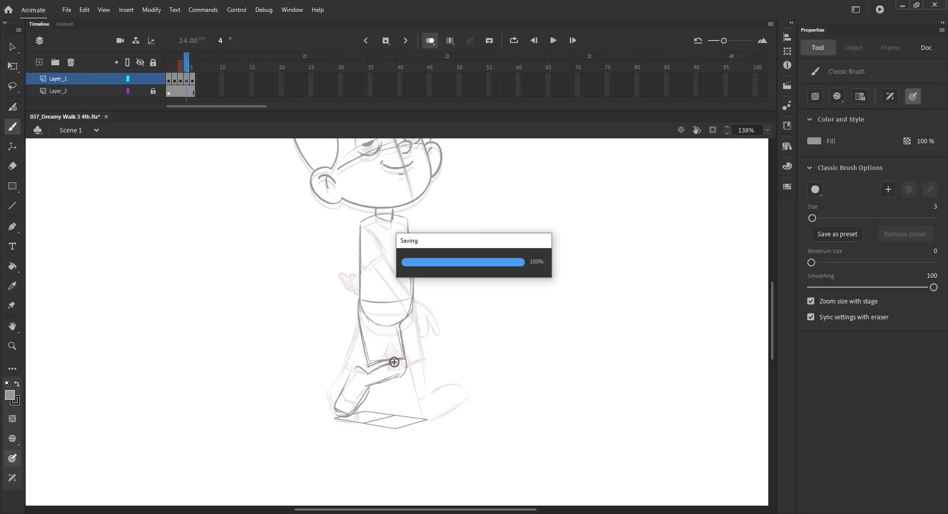
Sketch the front leg's line, compare with neighbouring frames, and draw the front foot.
mouse_move(412, 297)
left_mouse_down()
mouse_move(417, 354)
mouse_move(399, 358)
left_mouse_up()
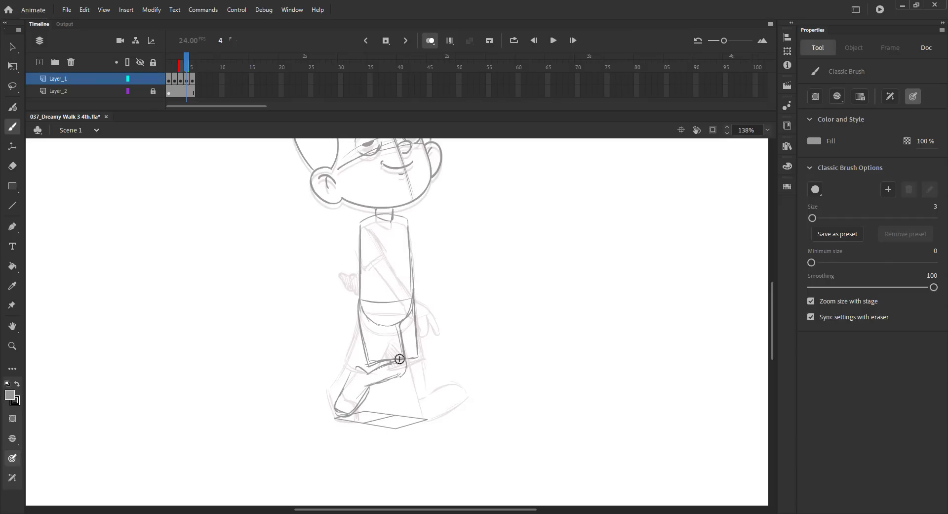
key("comma")
key("period")
key("period")
key("comma")
mouse_move(389, 374)
left_mouse_down()
mouse_move(385, 413)
mouse_move(422, 396)
mouse_move(425, 416)
mouse_move(385, 416)
left_mouse_up()
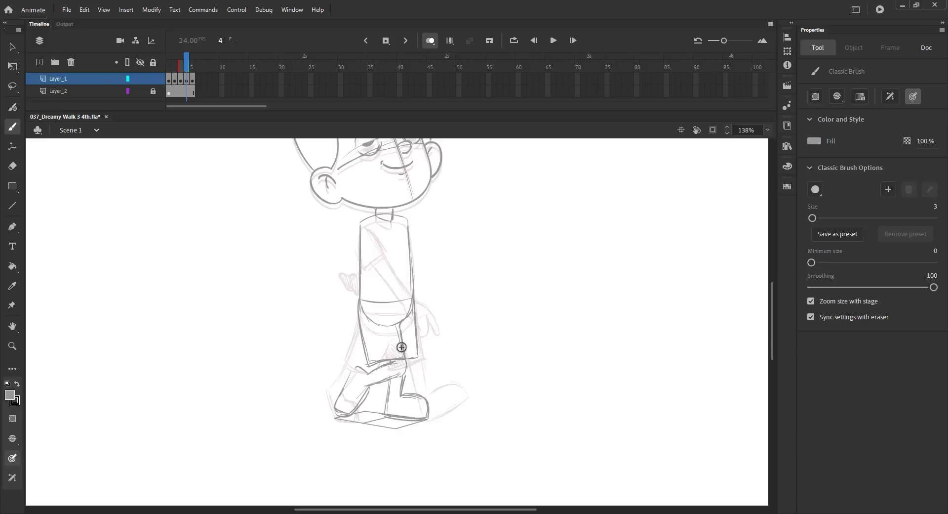
Sketch the shorts' side line and save the file.
left_click_drag(403, 319, 409, 362)
key("ctrl+minus")
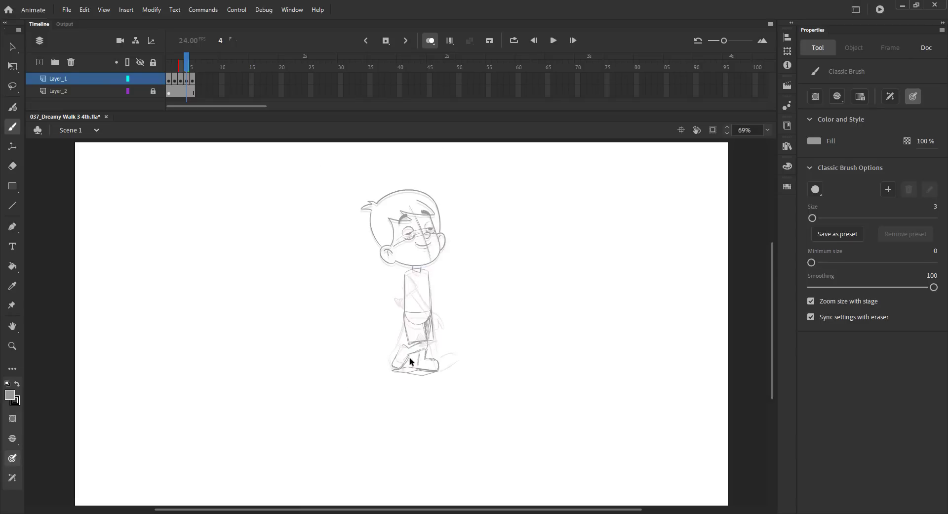
key("ctrl+s")
Review the pose without onion skin, then redraw the torso's front edge and waist line on frame 4.
key("v")
left_click(430, 41)
mouse_move(186, 67)
left_mouse_down()
mouse_move(170, 73)
mouse_move(192, 74)
left_mouse_up()
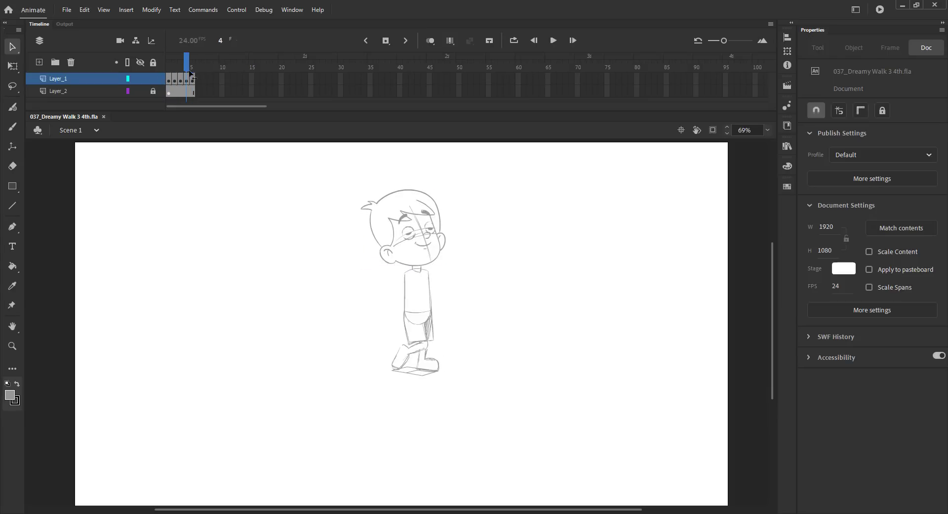
left_click(430, 41)
key("z")
left_click_drag(337, 230, 495, 413)
left_click_drag(466, 360, 489, 372)
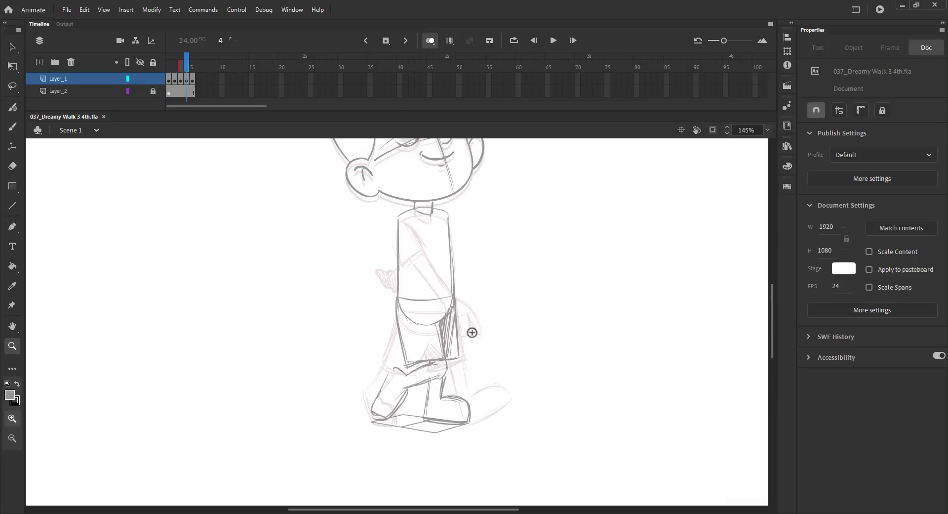
key("b")
mouse_move(403, 213)
left_mouse_down()
mouse_move(402, 280)
mouse_move(414, 293)
left_mouse_up()
left_click_drag(400, 260, 405, 292)
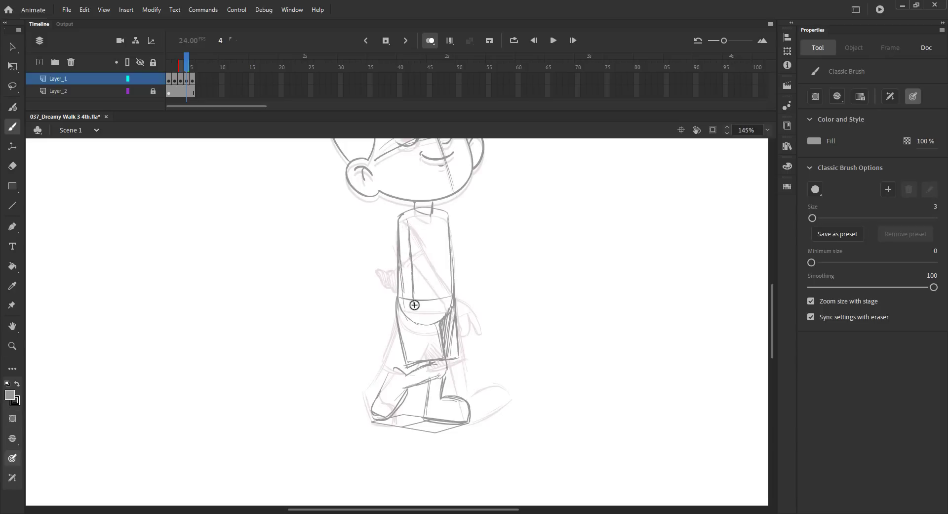
Add the shorts' front line and the back shoulder line on frame 4, flipping between neighbouring frames to compare.
left_click_drag(417, 325, 417, 313)
mouse_move(403, 302)
left_mouse_down()
mouse_move(402, 321)
mouse_move(419, 331)
mouse_move(416, 342)
mouse_move(406, 337)
left_mouse_up()
key("comma")
key("period")
key("period")
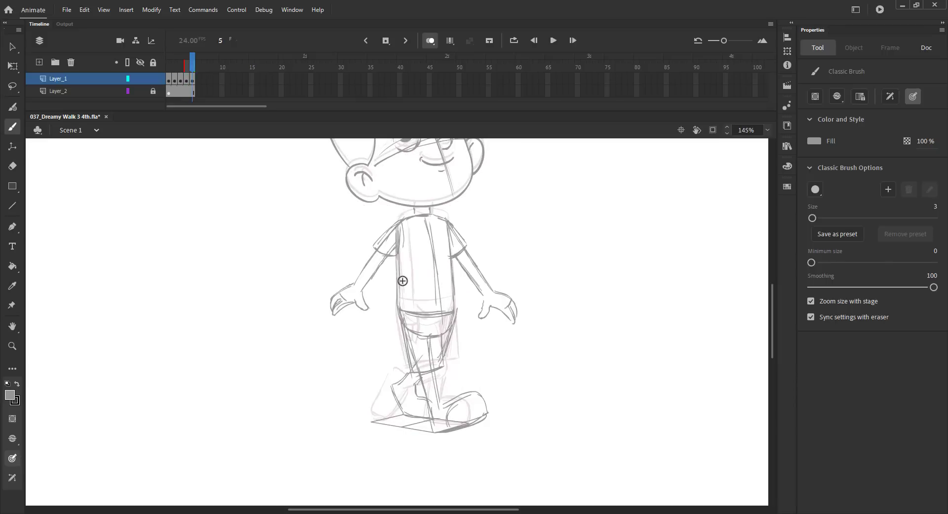
key("comma")
left_click_drag(456, 238, 452, 221)
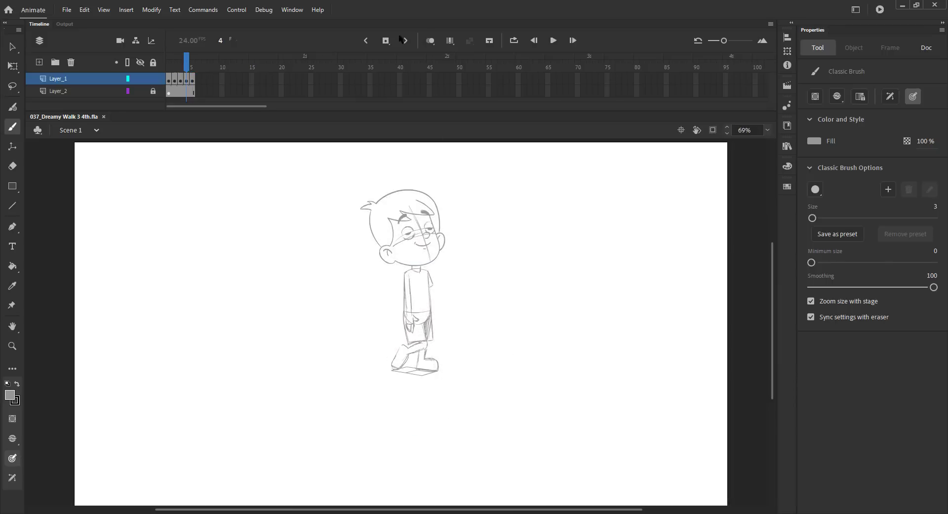
Insert a new frame after frame 1 for an in-between pose, move onto it, and save the file.
mouse_move(157, 69)
left_mouse_down()
mouse_move(193, 69)
mouse_move(163, 71)
mouse_move(192, 68)
mouse_move(168, 65)
left_mouse_up()
key("F5")
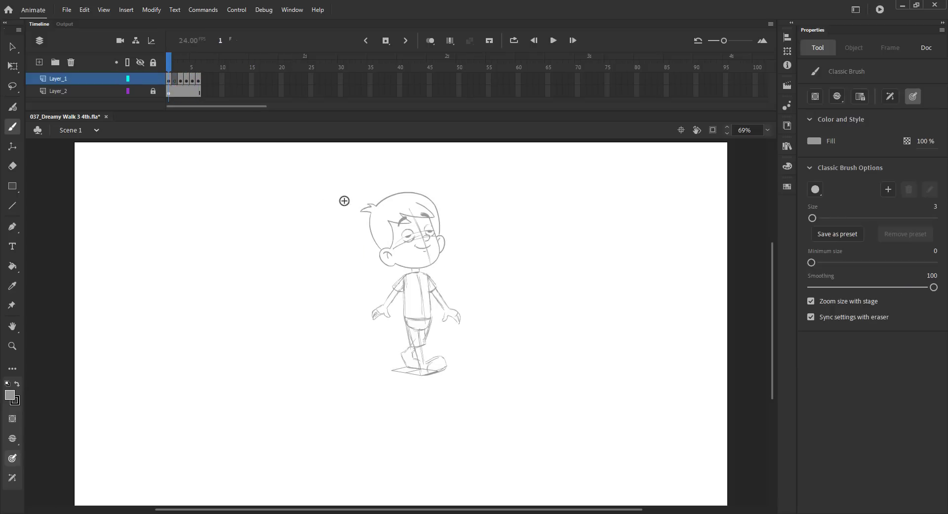
key("v")
left_click(360, 210)
key(".")
key("ctrl+s")
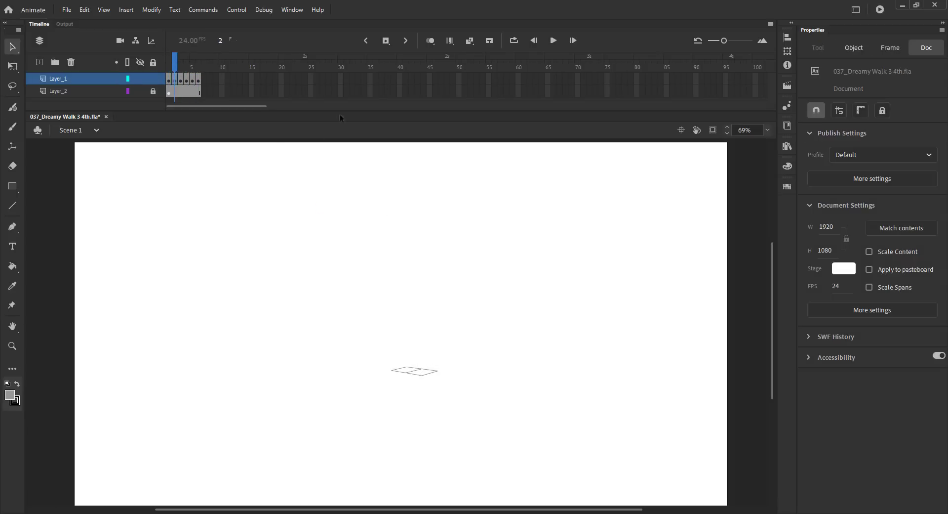
Turn on onion skin and sketch the in-between torso sides and waist line on frame 2.
left_click(430, 41)
scroll(371, 271, "up", 3)
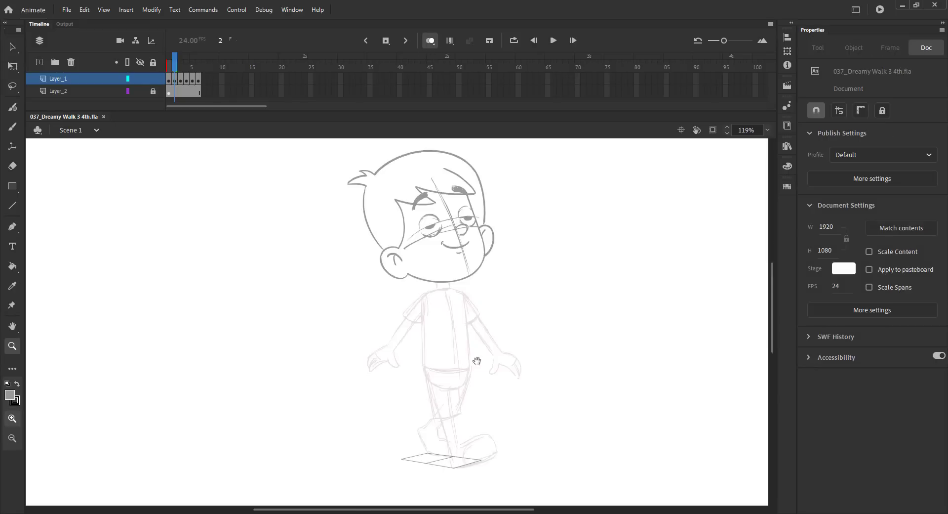
left_click(264, 211)
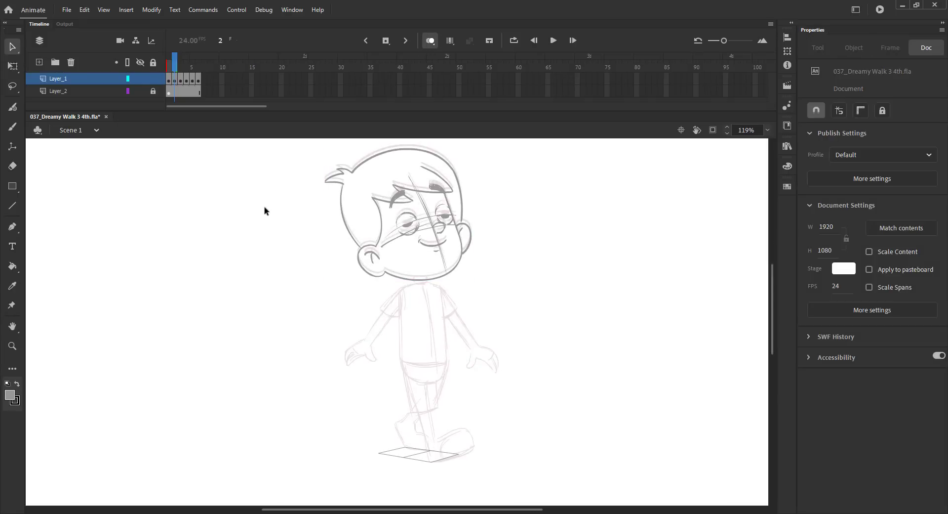
key("b")
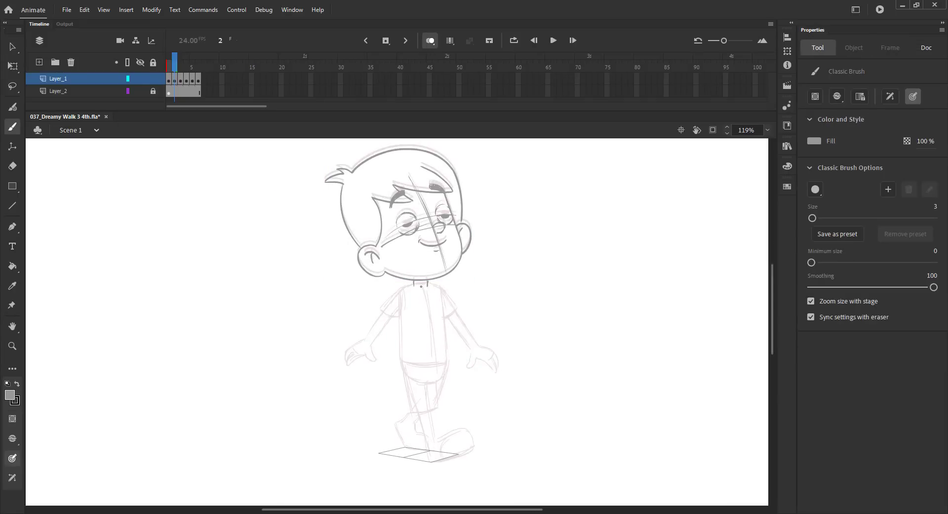
left_click_drag(408, 290, 401, 362)
mouse_move(441, 289)
left_mouse_down()
mouse_move(446, 359)
mouse_move(432, 366)
mouse_move(442, 376)
mouse_move(423, 384)
left_mouse_up()
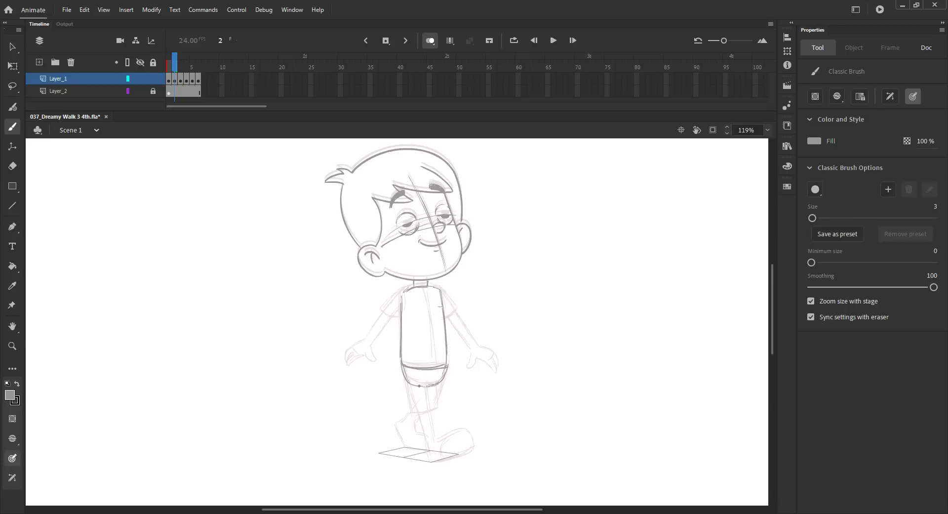
left_click_drag(390, 321, 398, 268)
key("ctrl+s")
Sketch the shorts, front leg and front foot on frame 2, comparing with the neighbouring frames, and save.
left_click_drag(434, 335, 441, 381)
left_click_drag(412, 324, 431, 369)
left_click_drag(419, 336, 432, 407)
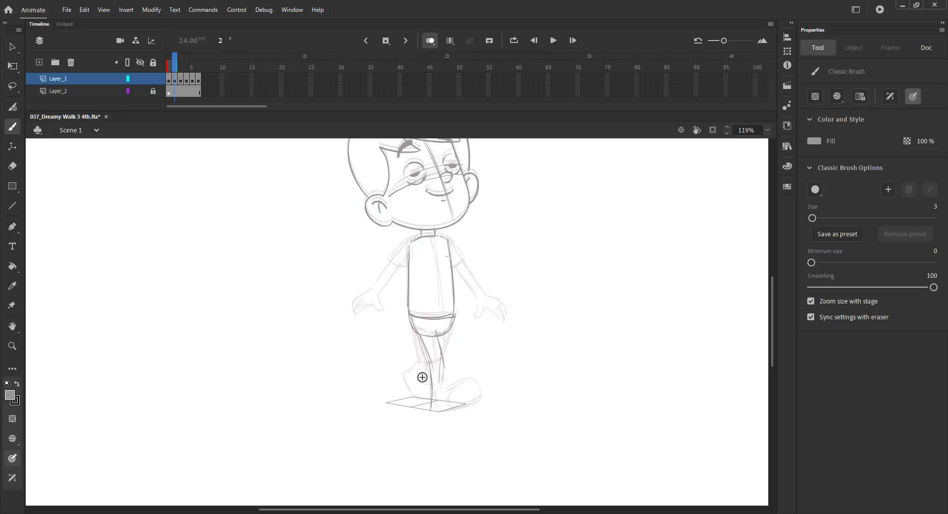
key("comma")
key("period")
left_click_drag(444, 363, 445, 389)
mouse_move(442, 355)
left_mouse_down()
mouse_move(443, 388)
mouse_move(469, 412)
mouse_move(440, 413)
mouse_move(465, 416)
mouse_move(455, 416)
mouse_move(450, 397)
mouse_move(467, 397)
mouse_move(468, 418)
left_mouse_up()
key("ctrl+s")
Sketch the back leg and back foot on frame 2 and save the file.
left_click_drag(442, 324, 450, 362)
left_click_drag(410, 309, 419, 359)
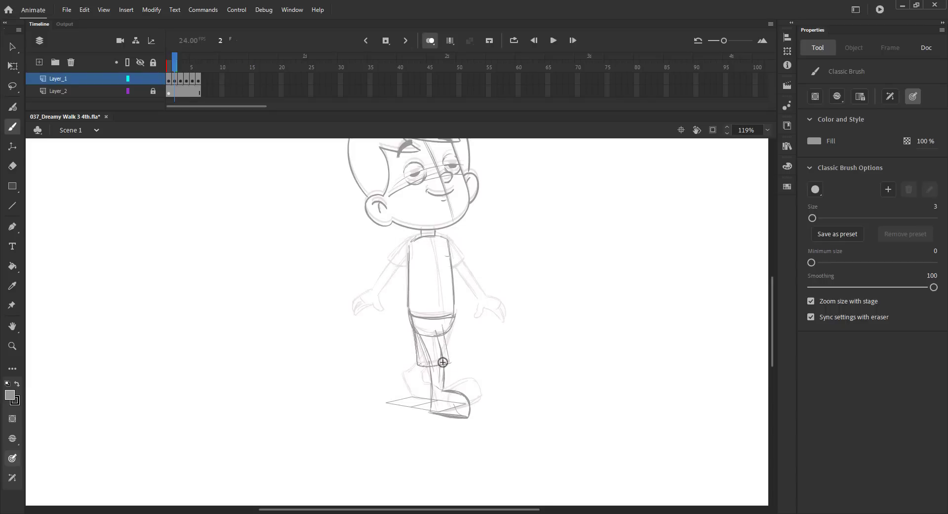
left_click_drag(453, 318, 449, 350)
mouse_move(411, 396)
left_mouse_down()
mouse_move(425, 397)
mouse_move(423, 381)
left_mouse_up()
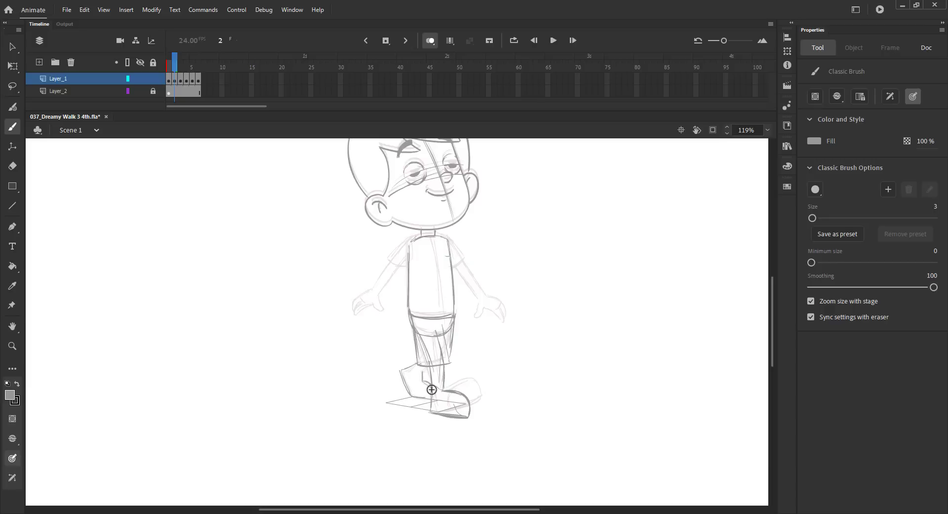
key("ctrl+s")
Flip back and forth between frames 2 and 4 to compare the in-between with the neighbouring poses.
key("comma")
key("period")
key("period")
key("period")
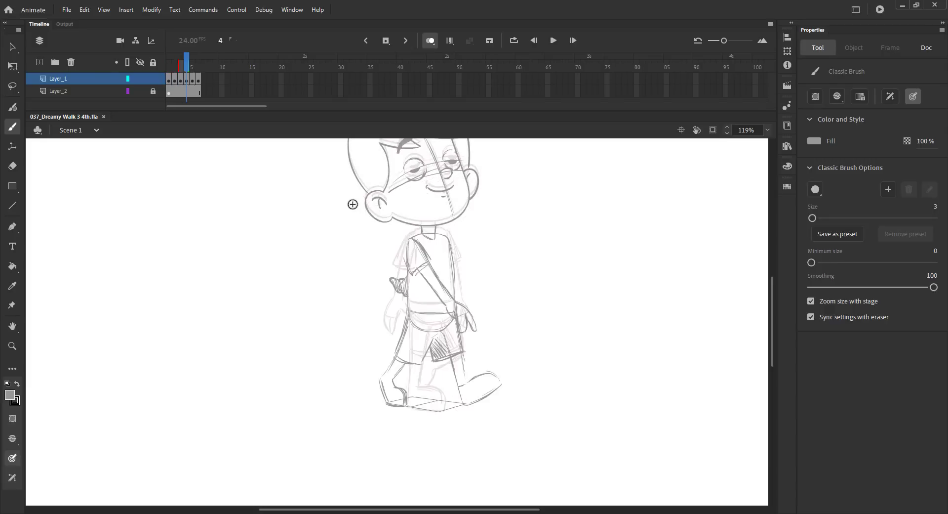
key("comma")
key("comma")
key("period")
key("comma")
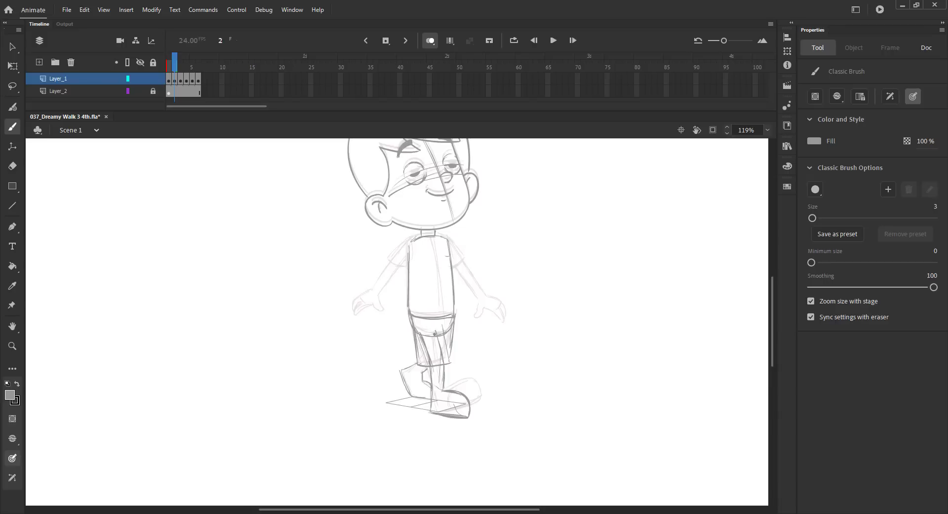
Add another leg line on frame 2, check it against the neighbouring frames, and save.
left_click_drag(434, 334, 441, 388)
key("comma")
key("period")
key("period")
key("comma")
key("ctrl+s")
Widen the onion skin range and sketch both arms and hands on frame 2.
left_click(178, 68)
left_click_drag(181, 66, 183, 66)
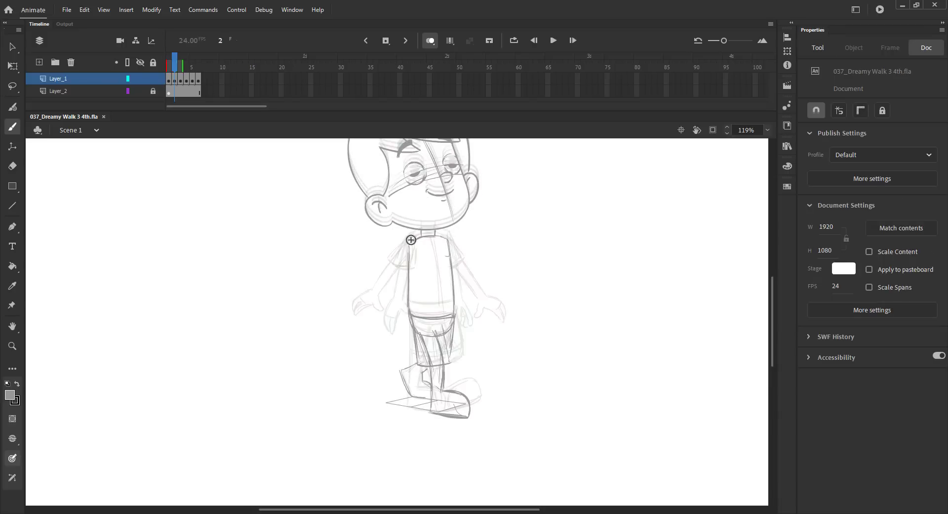
left_click_drag(411, 240, 380, 286)
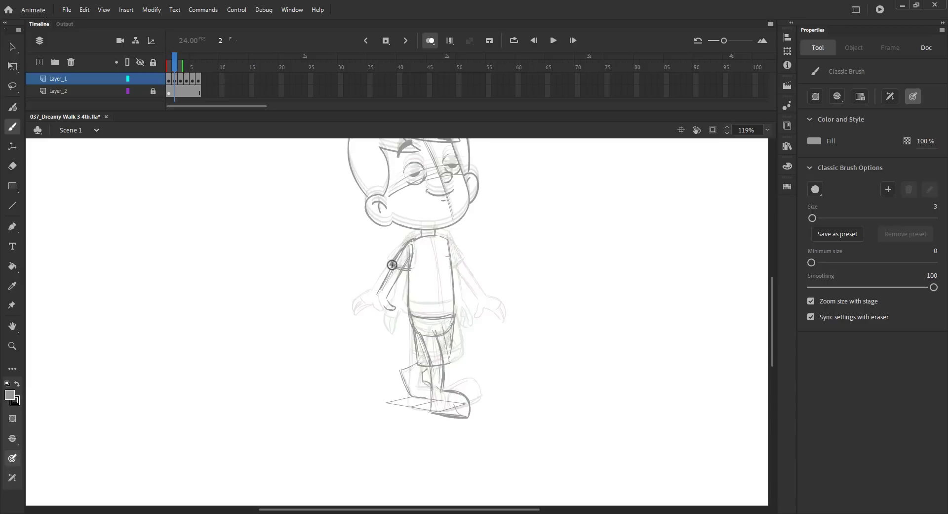
left_click_drag(391, 265, 412, 270)
left_click_drag(367, 308, 372, 323)
left_click_drag(447, 240, 469, 290)
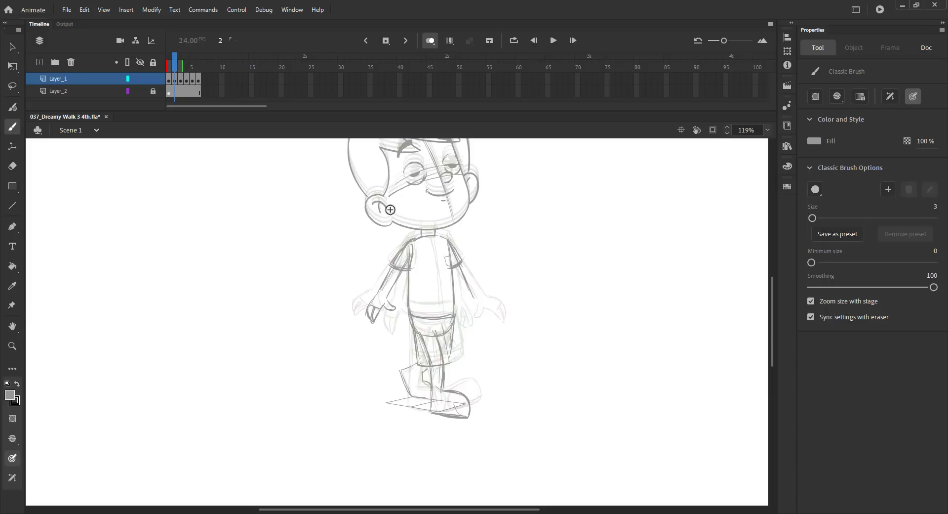
key(".")
key(".")
left_click_drag(461, 293, 478, 311)
Insert a new blank keyframe at frame 5 for the next in-between and switch back to the brush.
key(".")
key(".")
key(".")
key(".")
key(".")
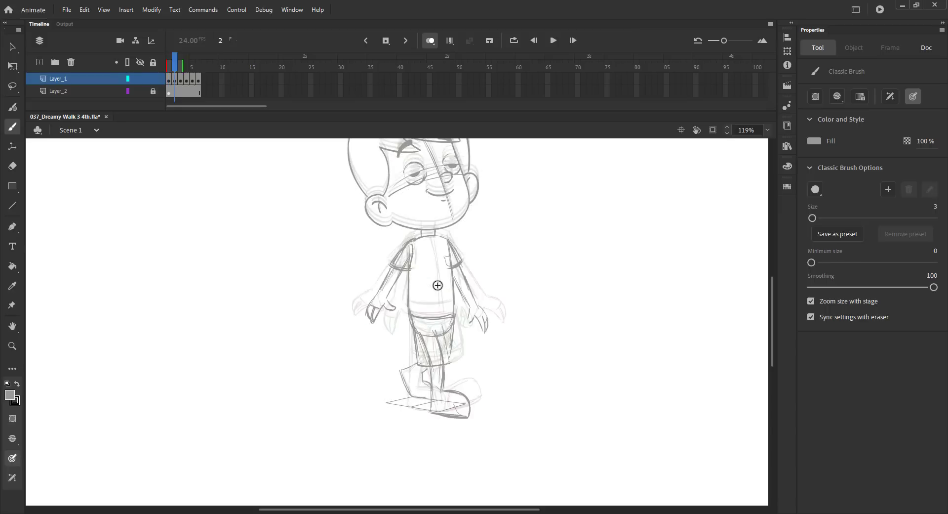
key(".")
key("F5")
key("F7")
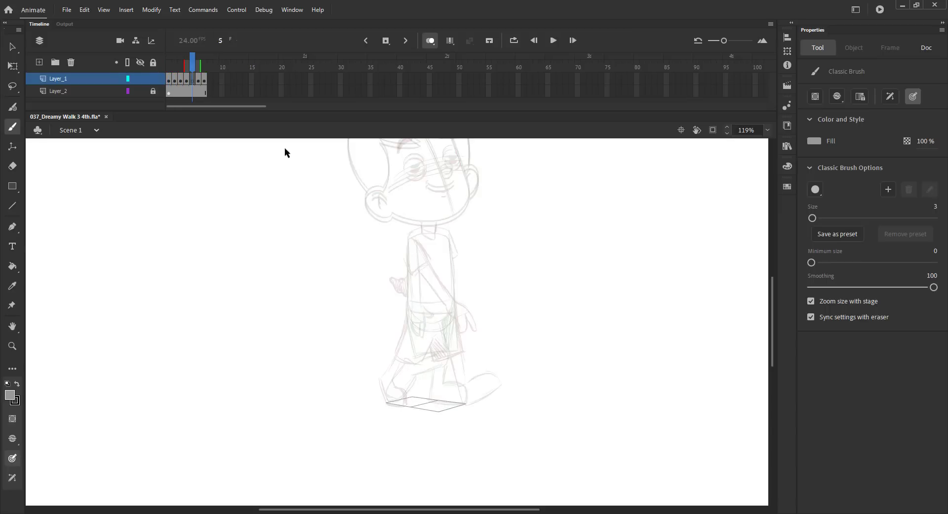
left_click_drag(192, 68, 176, 70)
key("v")
left_click(377, 163)
left_click(247, 172)
key("b")
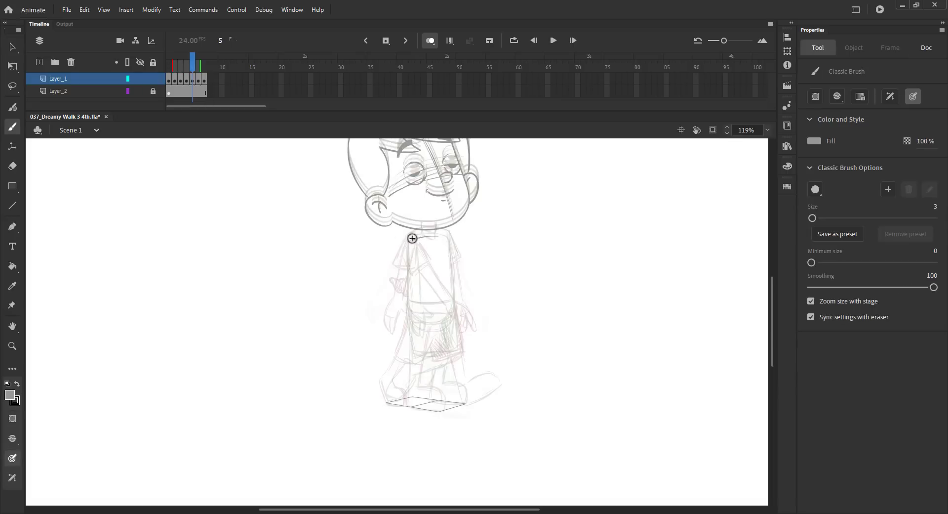
Sketch the torso and shorts for the in-between pose on frame 5.
mouse_move(411, 239)
left_mouse_down()
mouse_move(446, 238)
mouse_move(422, 231)
mouse_move(435, 229)
mouse_move(433, 242)
mouse_move(452, 256)
mouse_move(408, 306)
mouse_move(449, 314)
mouse_move(449, 324)
mouse_move(430, 331)
mouse_move(408, 313)
mouse_move(424, 331)
mouse_move(451, 328)
left_mouse_up()
key("ctrl+z")
left_click_drag(455, 315, 439, 333)
left_click_drag(173, 67, 186, 68)
mouse_move(409, 316)
left_mouse_down()
mouse_move(413, 328)
mouse_move(466, 342)
mouse_move(468, 357)
left_mouse_up()
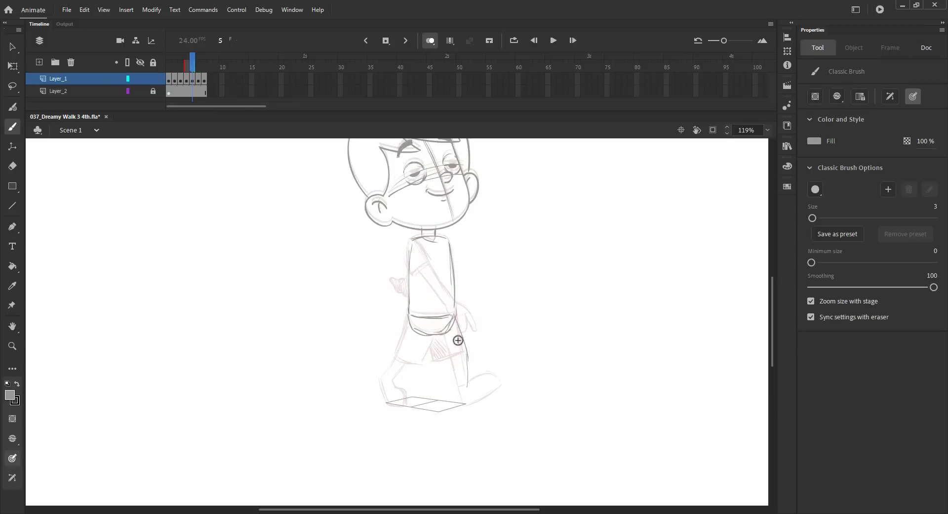
Sketch the front and back legs with their feet on frame 5.
left_click_drag(455, 322, 469, 356)
mouse_move(468, 353)
left_mouse_down()
mouse_move(438, 366)
mouse_move(454, 363)
mouse_move(455, 402)
left_mouse_up()
key(".")
left_click_drag(453, 371, 455, 405)
left_click_drag(467, 356, 467, 385)
mouse_move(467, 386)
left_mouse_down()
mouse_move(480, 385)
mouse_move(478, 406)
mouse_move(495, 408)
left_mouse_up()
key("ctrl+z")
key("ctrl+z")
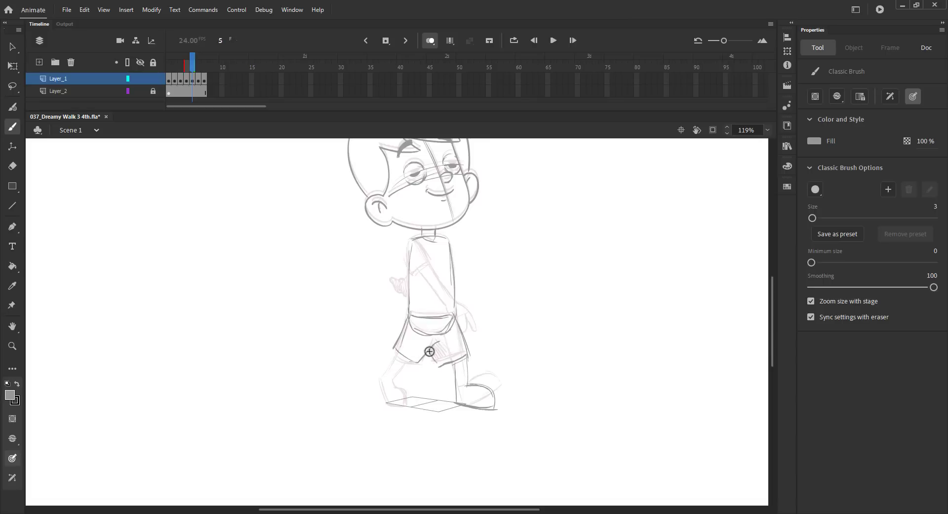
left_click_drag(430, 349, 443, 363)
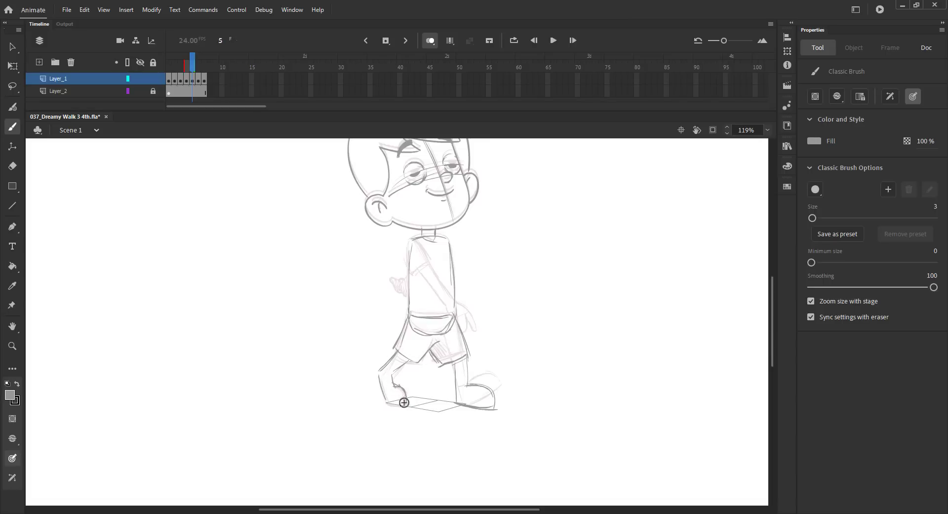
Flip between frames 4 and 6 and adjust the onion skin range to compare the new in-between.
key("comma")
key("period")
key("period")
key("comma")
key("comma")
key("comma")
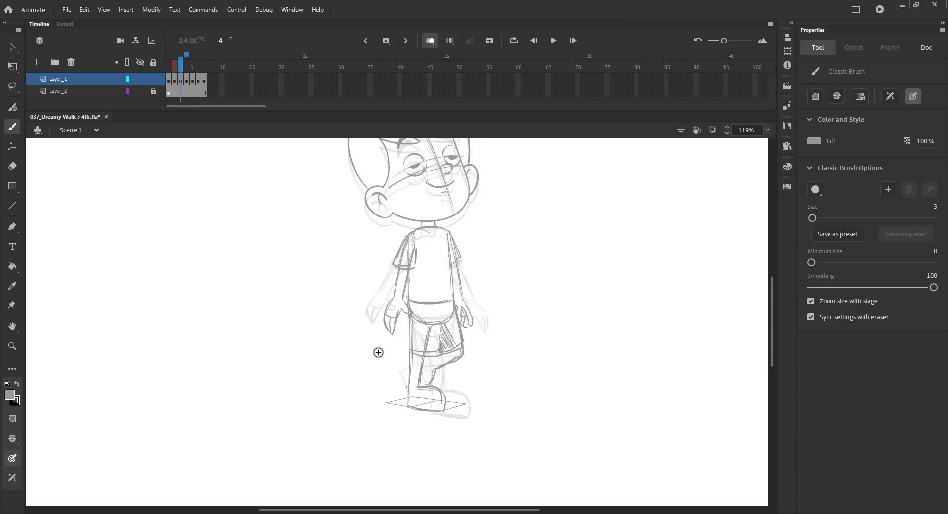
key("period")
key("period")
key("period")
key("comma")
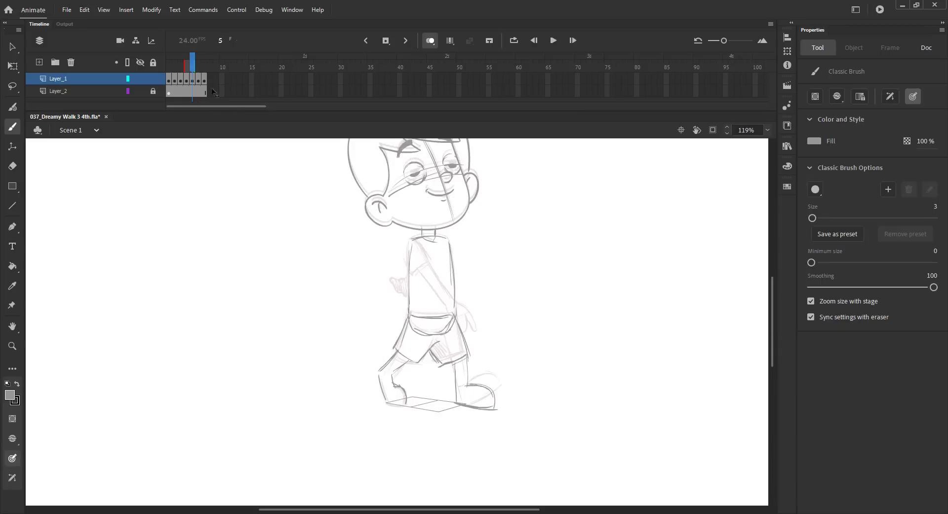
left_click_drag(194, 65, 200, 69)
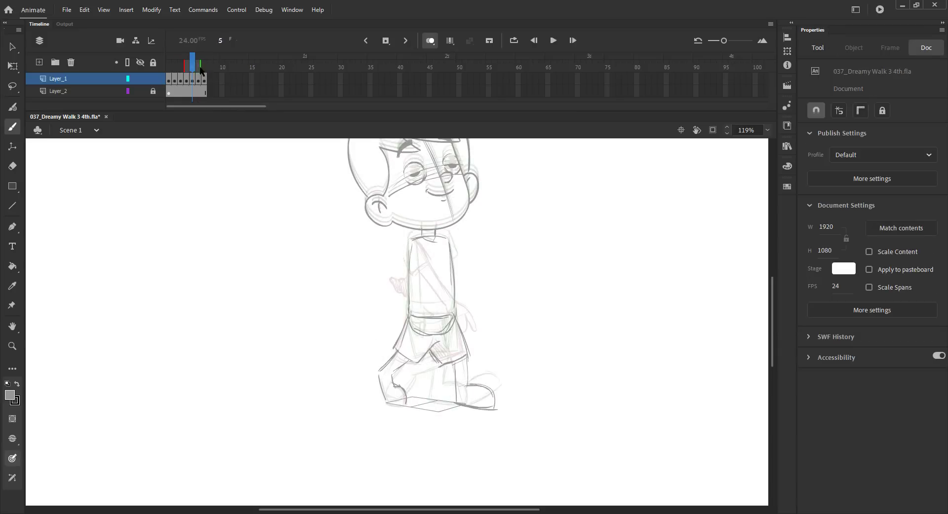
Sketch the front arm and hand across the torso on frame 5, compare with neighbouring frames, and save.
left_click_drag(413, 241, 448, 314)
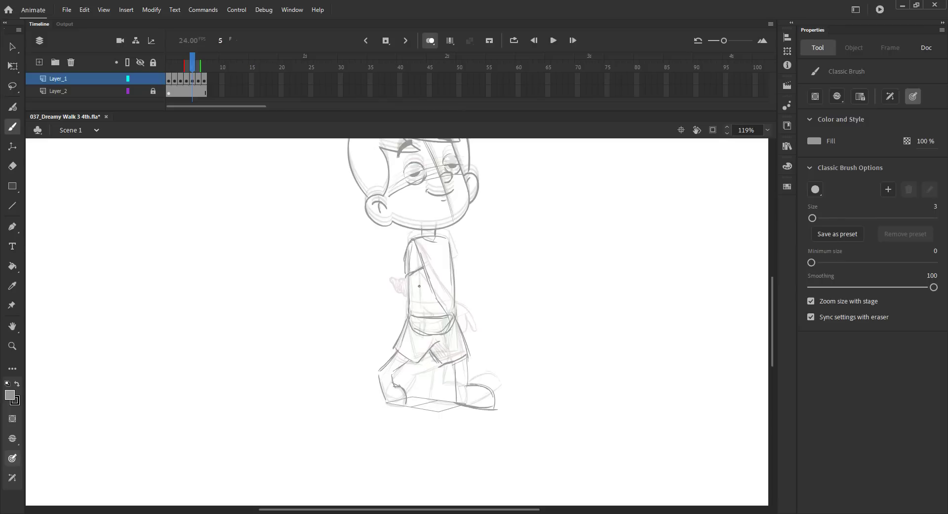
mouse_move(410, 268)
left_mouse_down()
mouse_move(448, 315)
mouse_move(454, 340)
left_mouse_up()
mouse_move(448, 321)
left_mouse_down()
mouse_move(435, 334)
mouse_move(442, 340)
left_mouse_up()
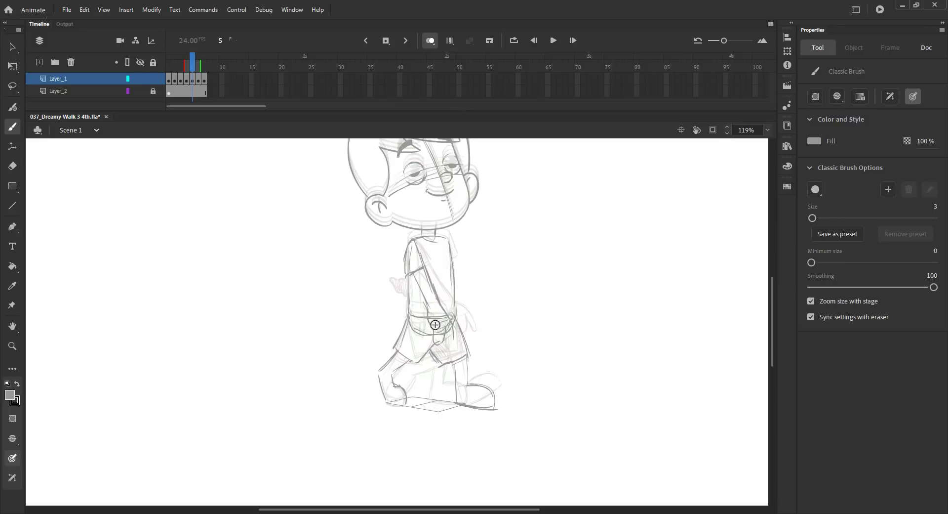
key("comma")
key("period")
key("period")
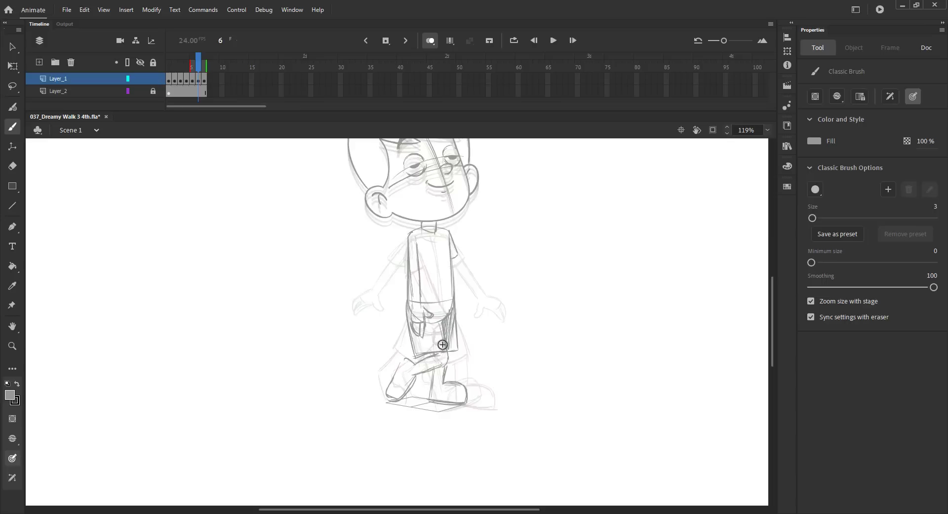
key("comma")
key("comma")
key("period")
key("period")
key("ctrl+2")
key("ctrl+s")
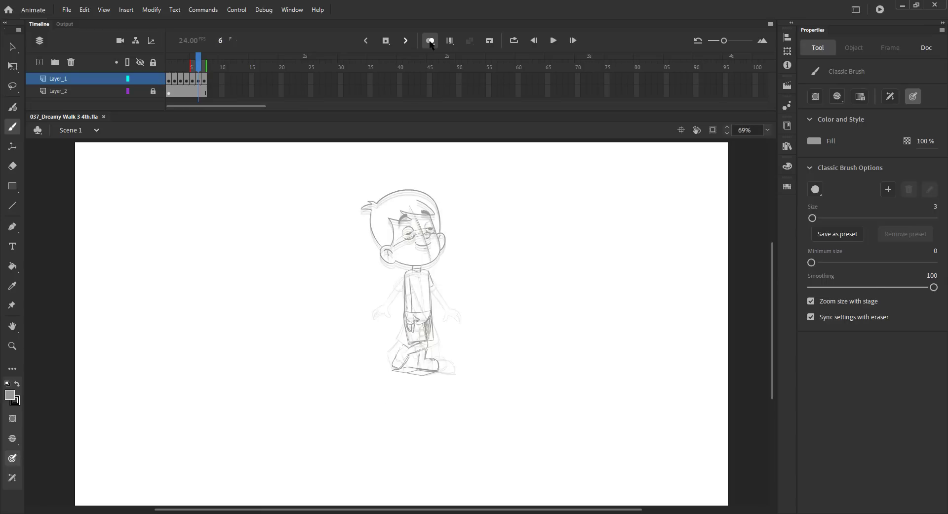
Turn off onion skin and insert extra frames after each drawing to extend the walk cycle's timing.
left_click(431, 41)
key("v")
left_click_drag(198, 64, 166, 67)
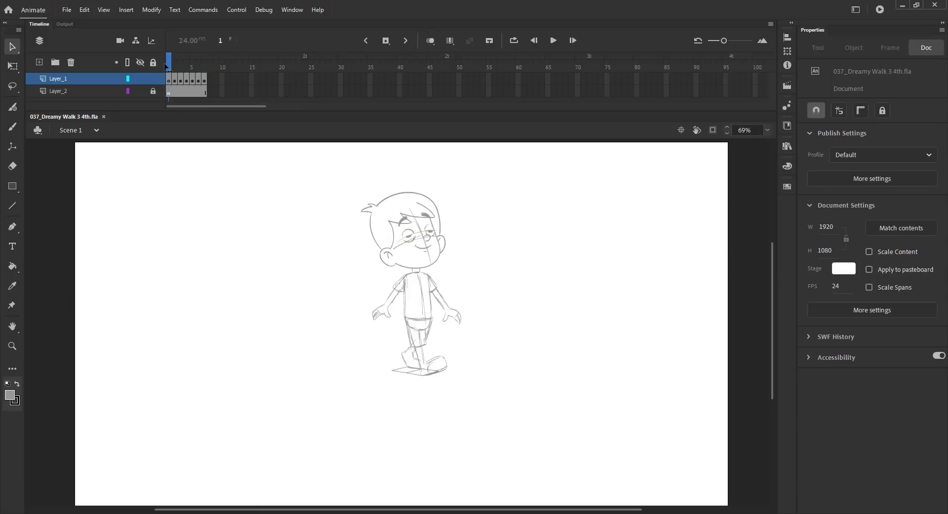
key("F5")
left_click(180, 65)
key("F5")
key("F5")
key("F5")
left_click(205, 64)
key("F5")
key("F5")
key("F5")
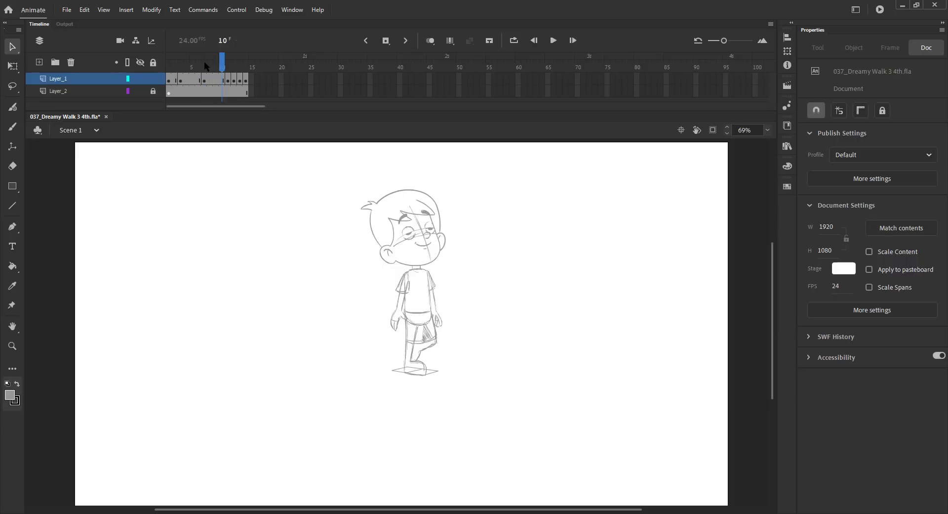
left_click(229, 63)
key("F5")
left_click(240, 59)
key("F5")
key("F5")
key("F5")
key("F5")
key("shift+F5")
key("F5")
key("F5")
key("F5")
key("F5")
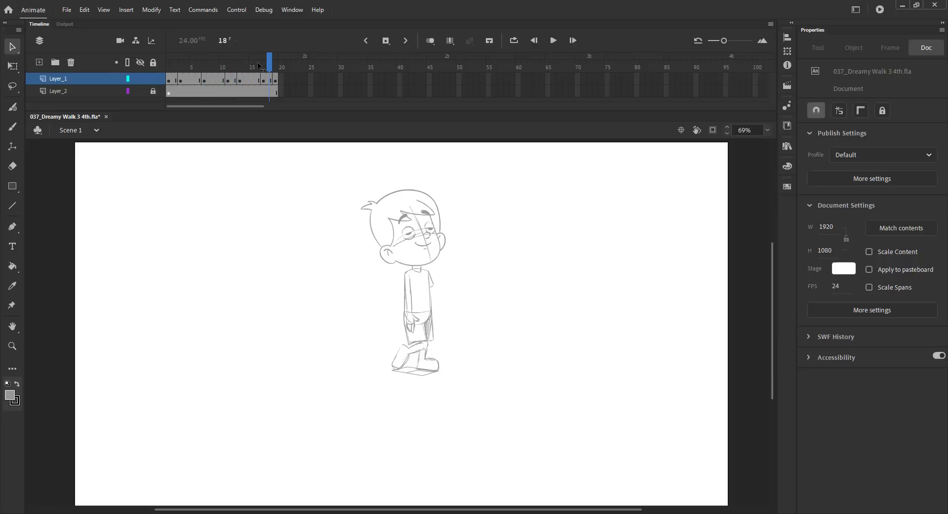
Remove surplus frames, scrub through the timeline to preview the walk, and save the file.
key("shift+F5")
key("comma")
key("period")
key("shift+F5")
left_click_drag(279, 64, 312, 68)
key("ctrl+s")
mouse_move(176, 71)
left_mouse_down()
mouse_move(220, 72)
mouse_move(181, 71)
mouse_move(205, 72)
left_mouse_up()
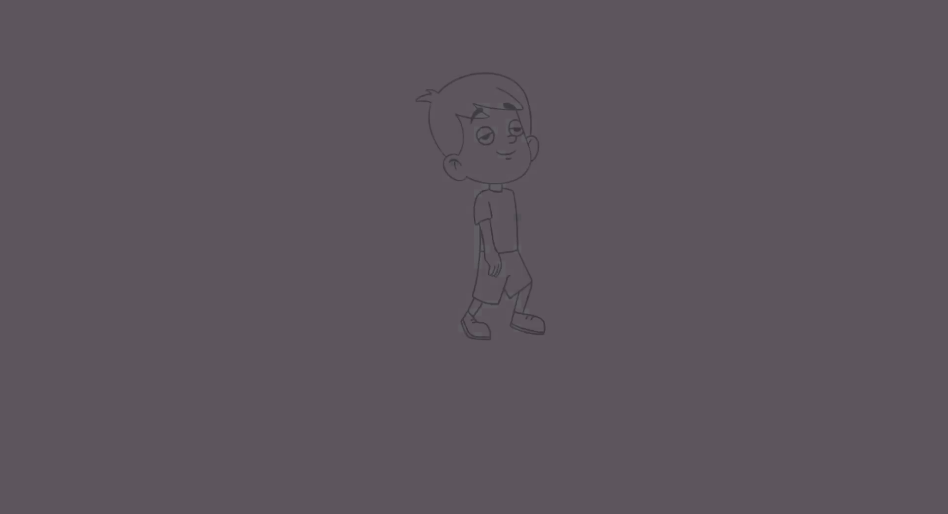